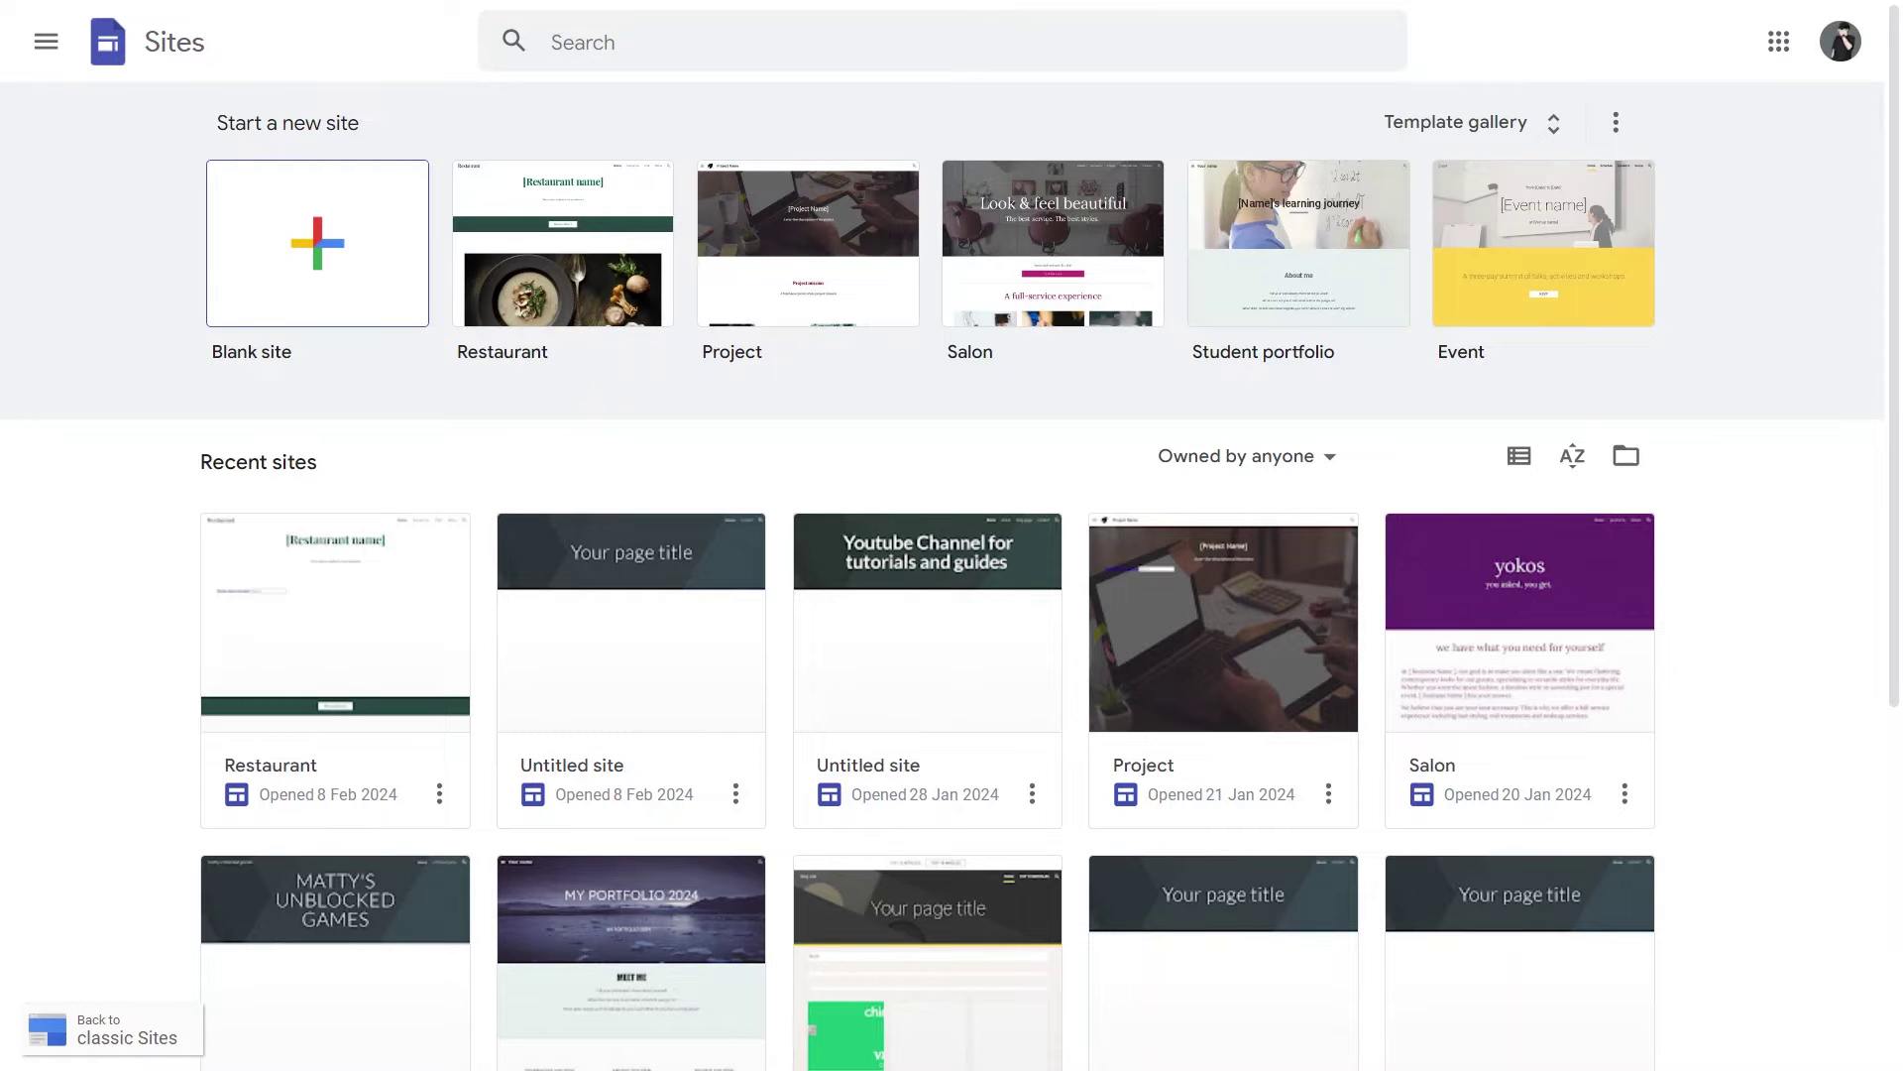
Title the new site's header "Unblocked games", widen the title box to fit one line, and name the site "Matty unblocked game".
left_click(964, 546)
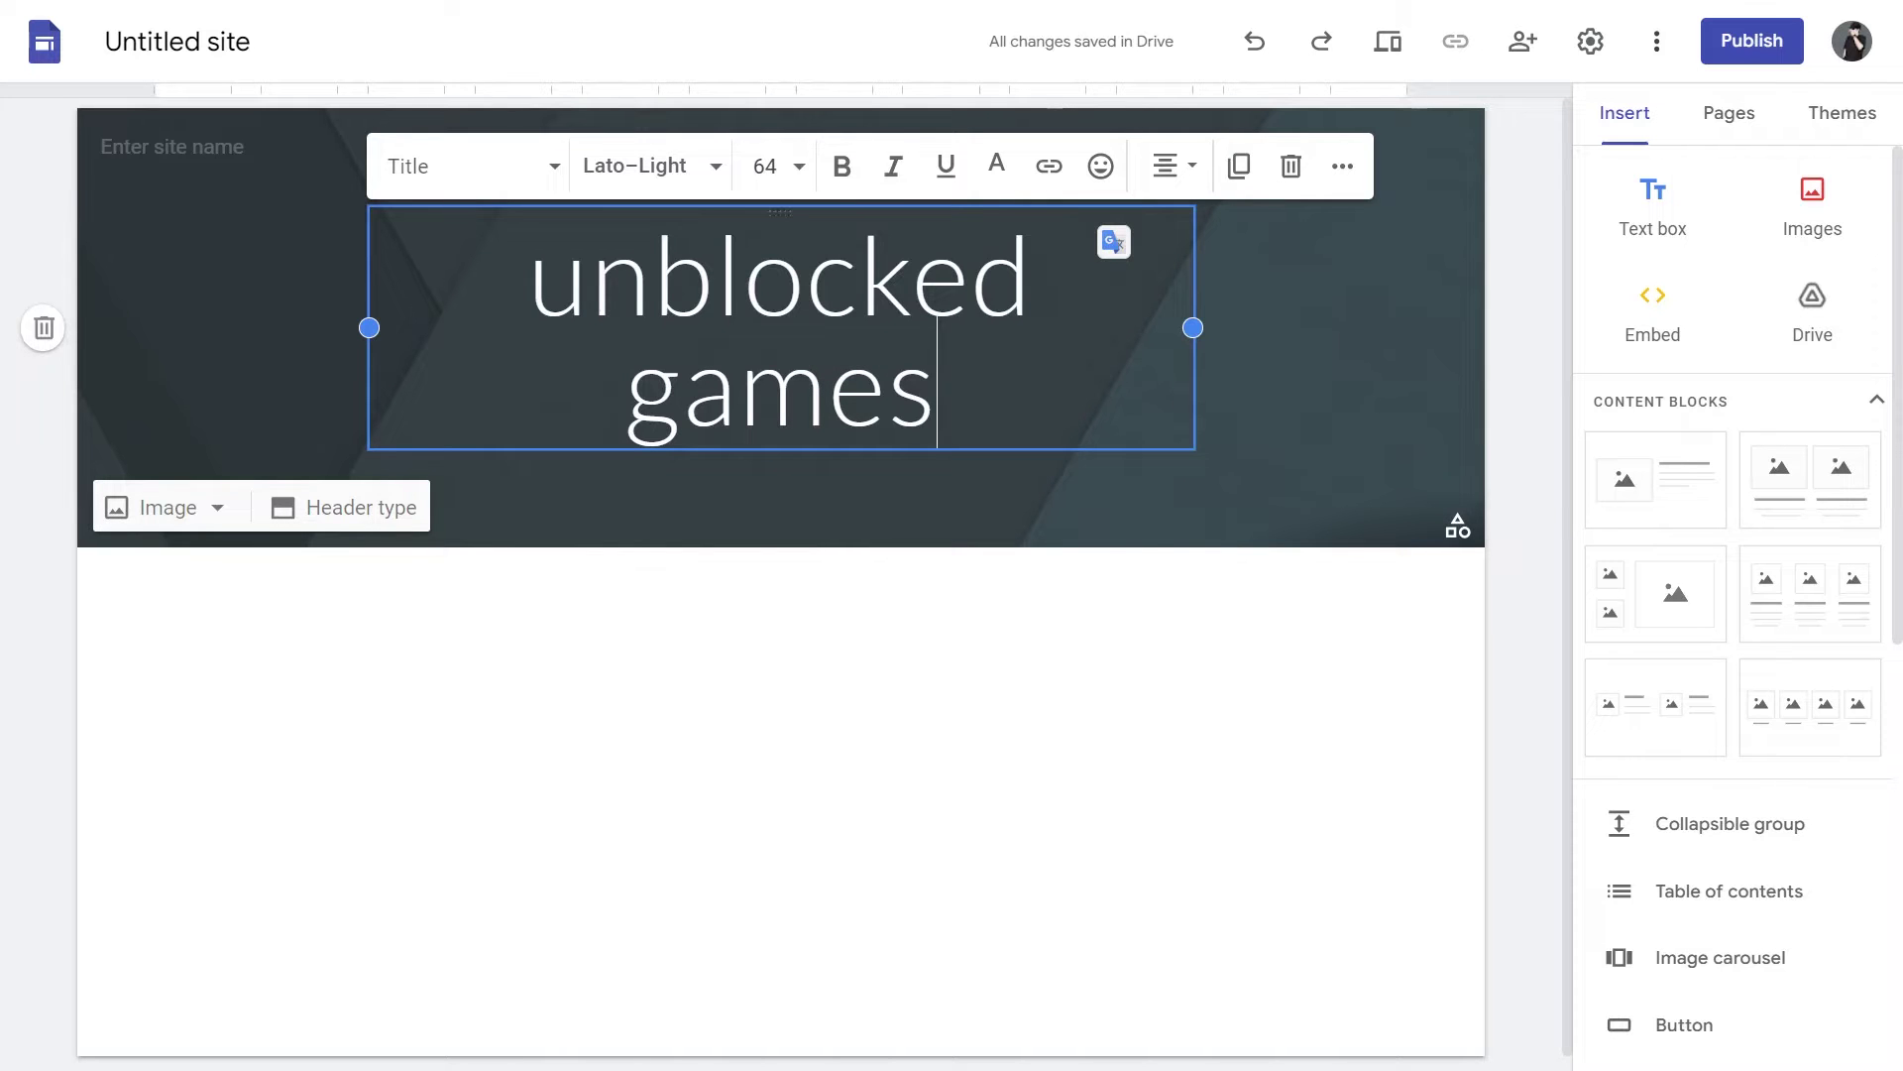
left_click_drag(1194, 327, 1300, 327)
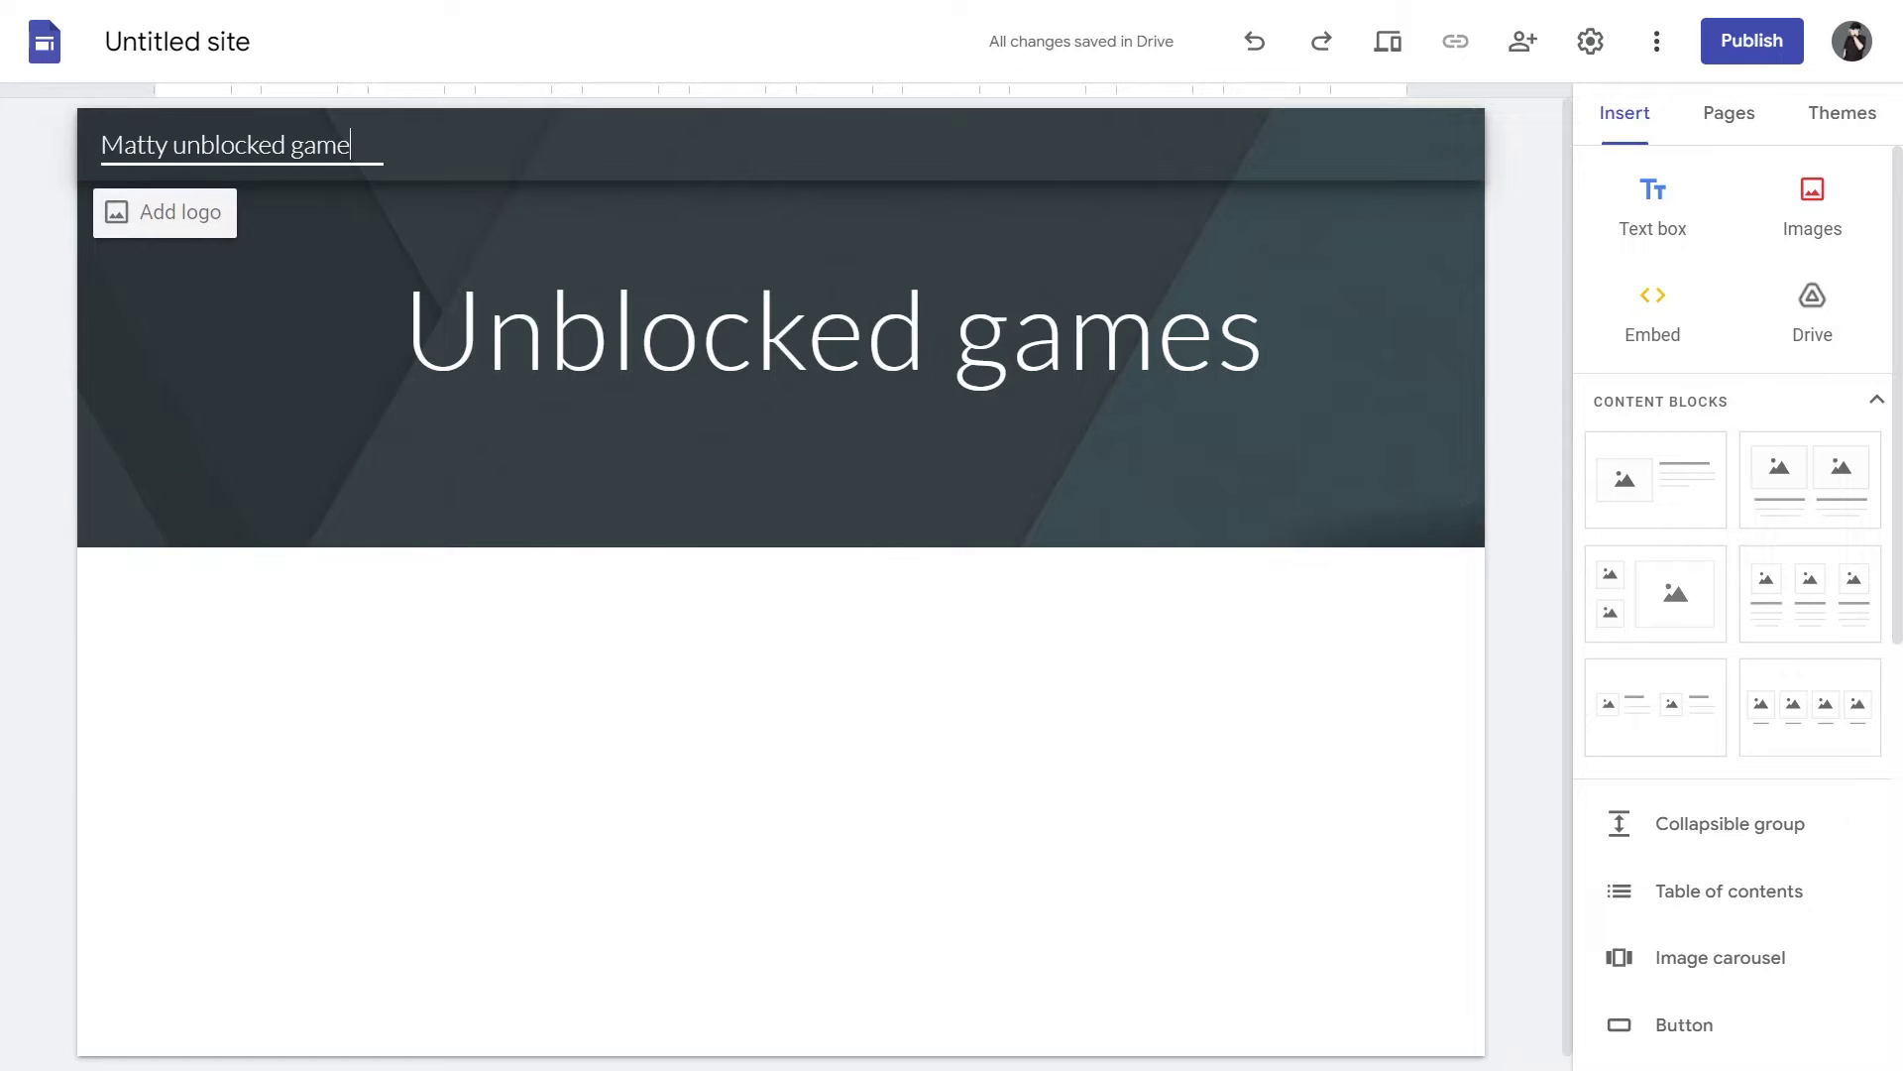
Add a new page named "game" to the site.
left_click(1729, 112)
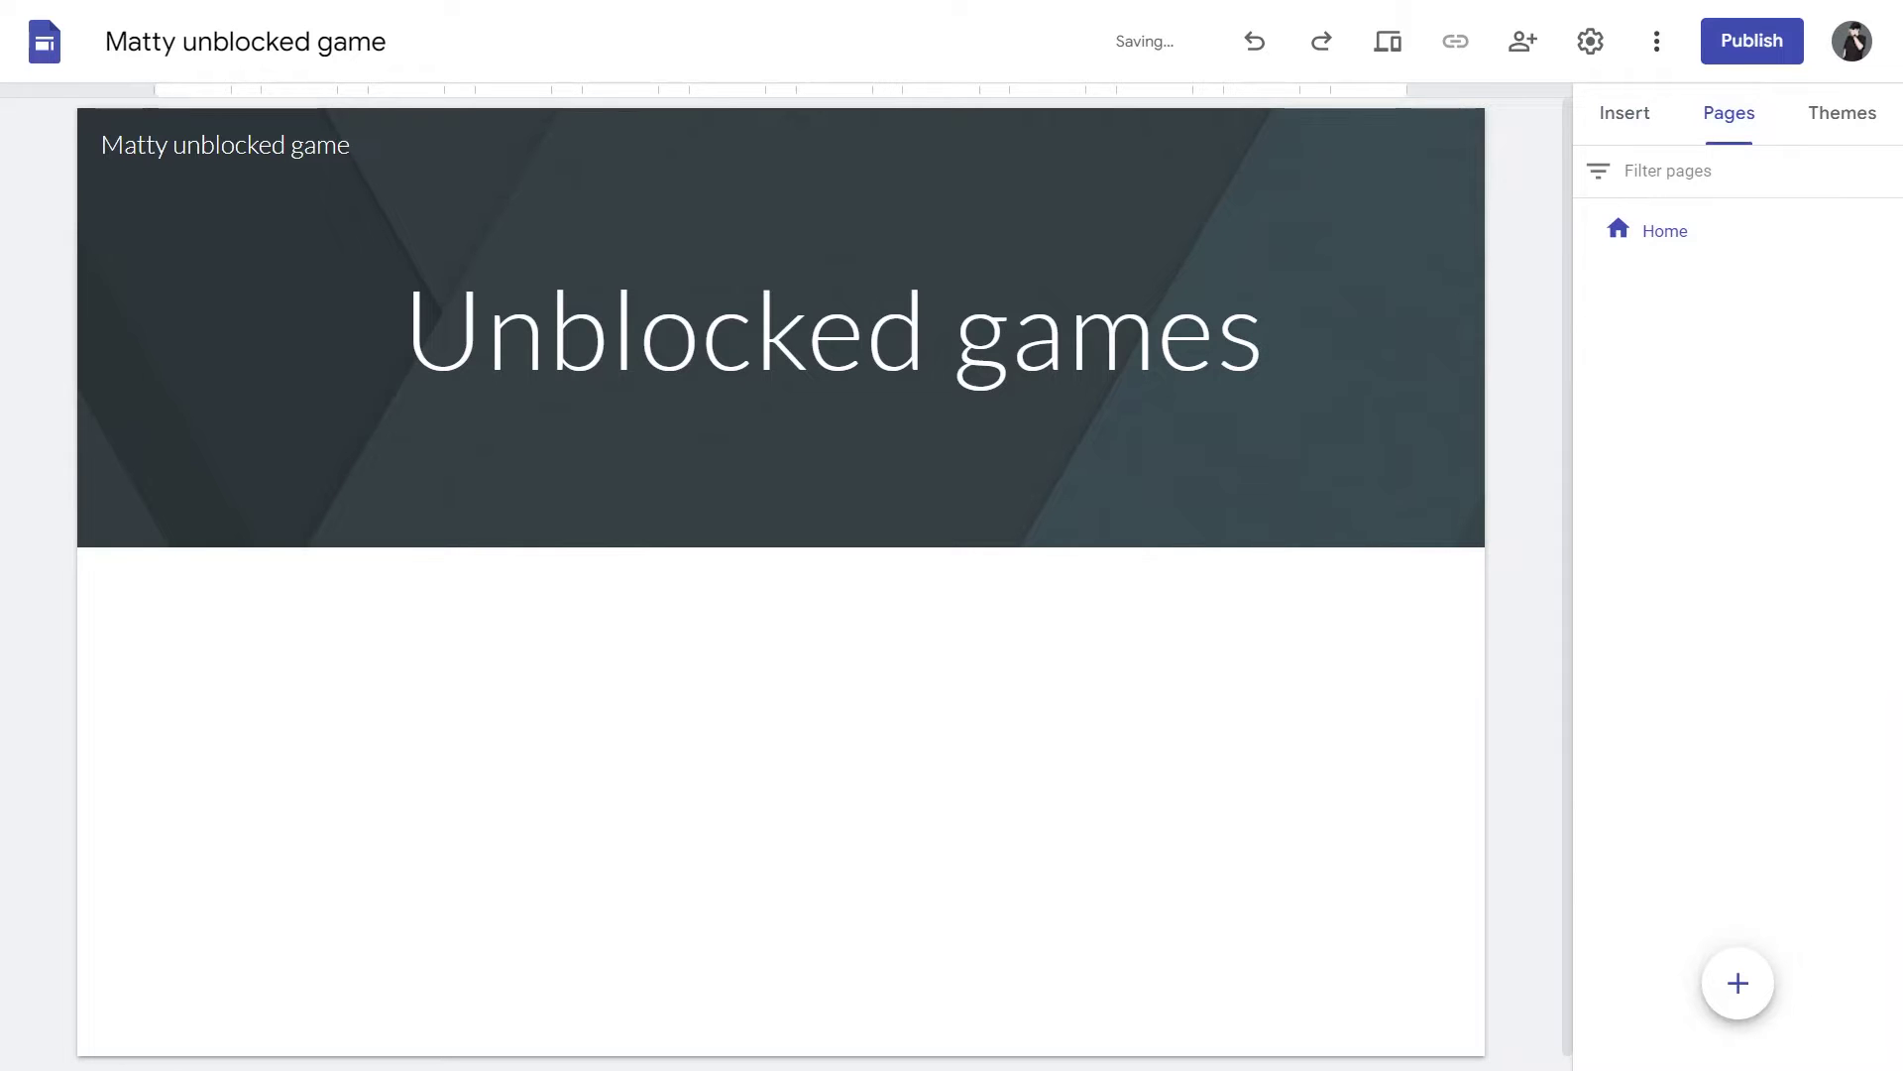
left_click(1738, 983)
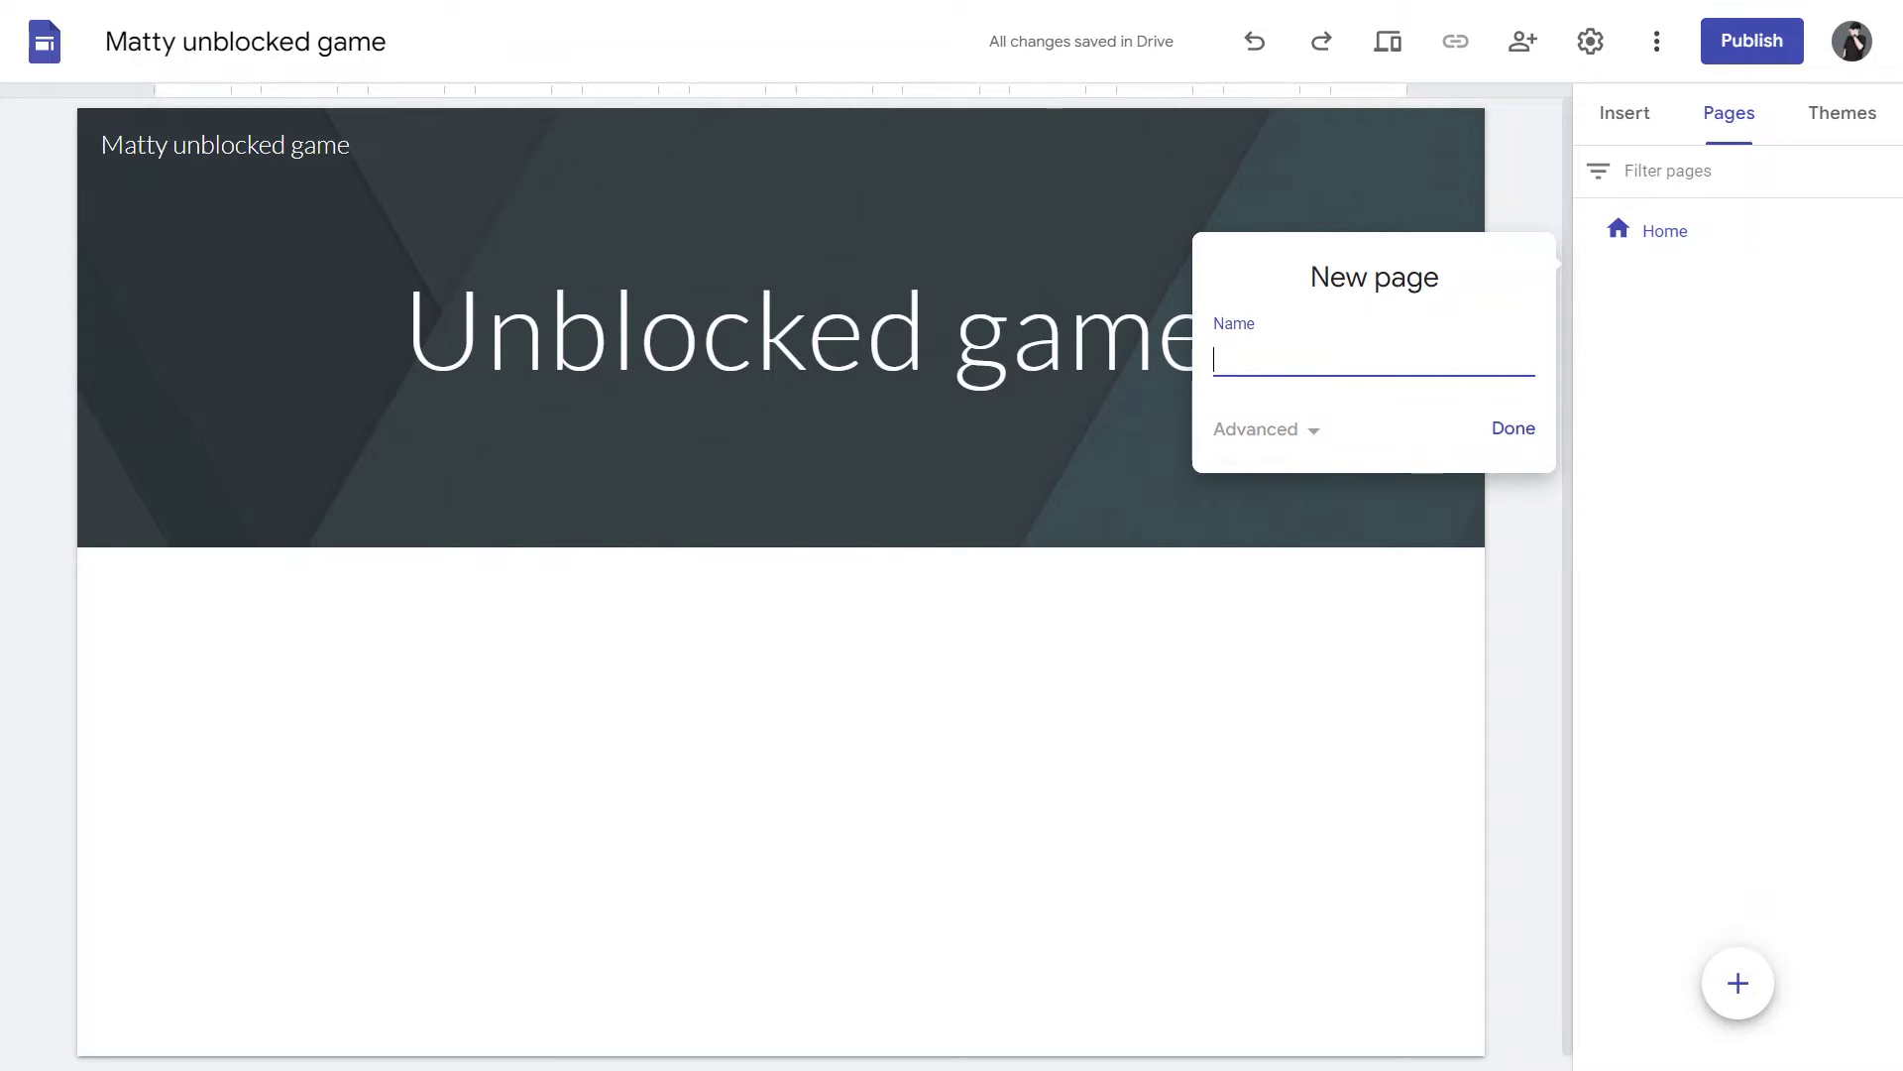
type("game")
left_click(1505, 428)
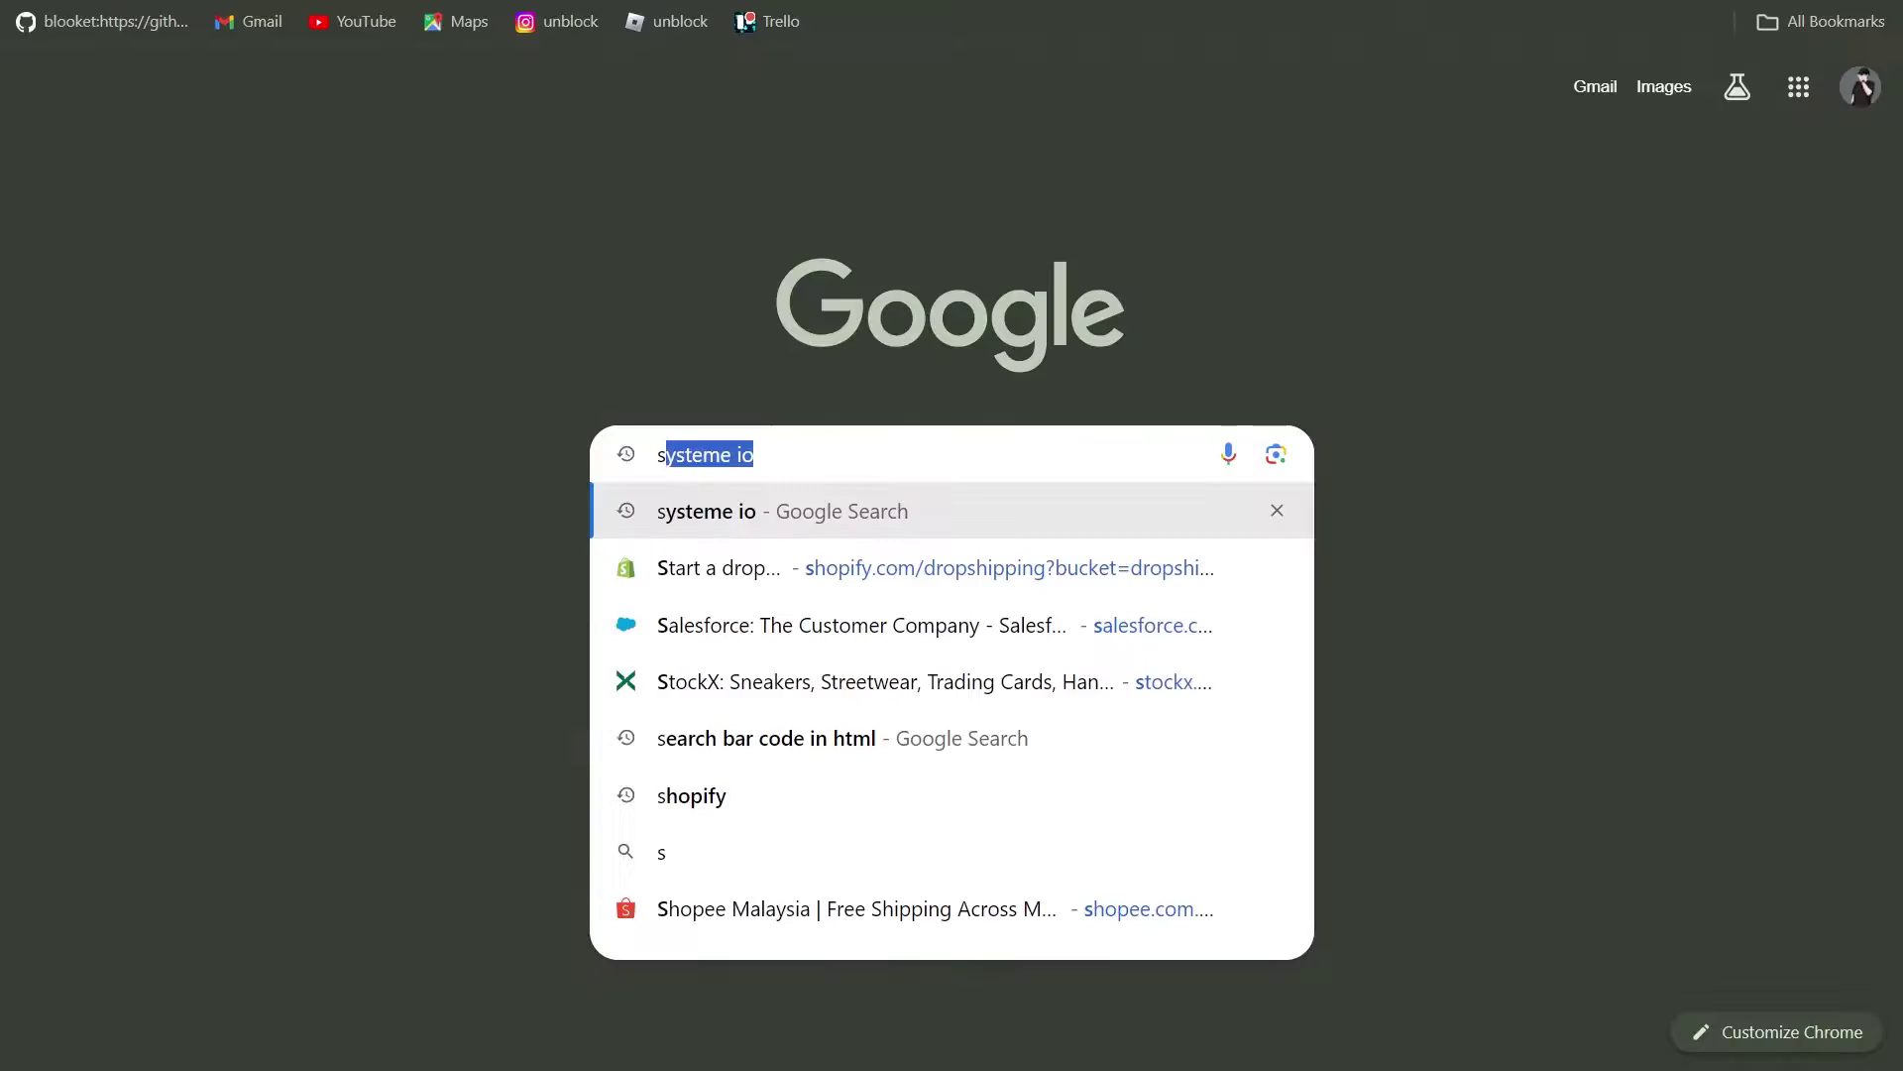
Search Google for "slope game" and copy the web address of the slopegame.online site.
type("lope game")
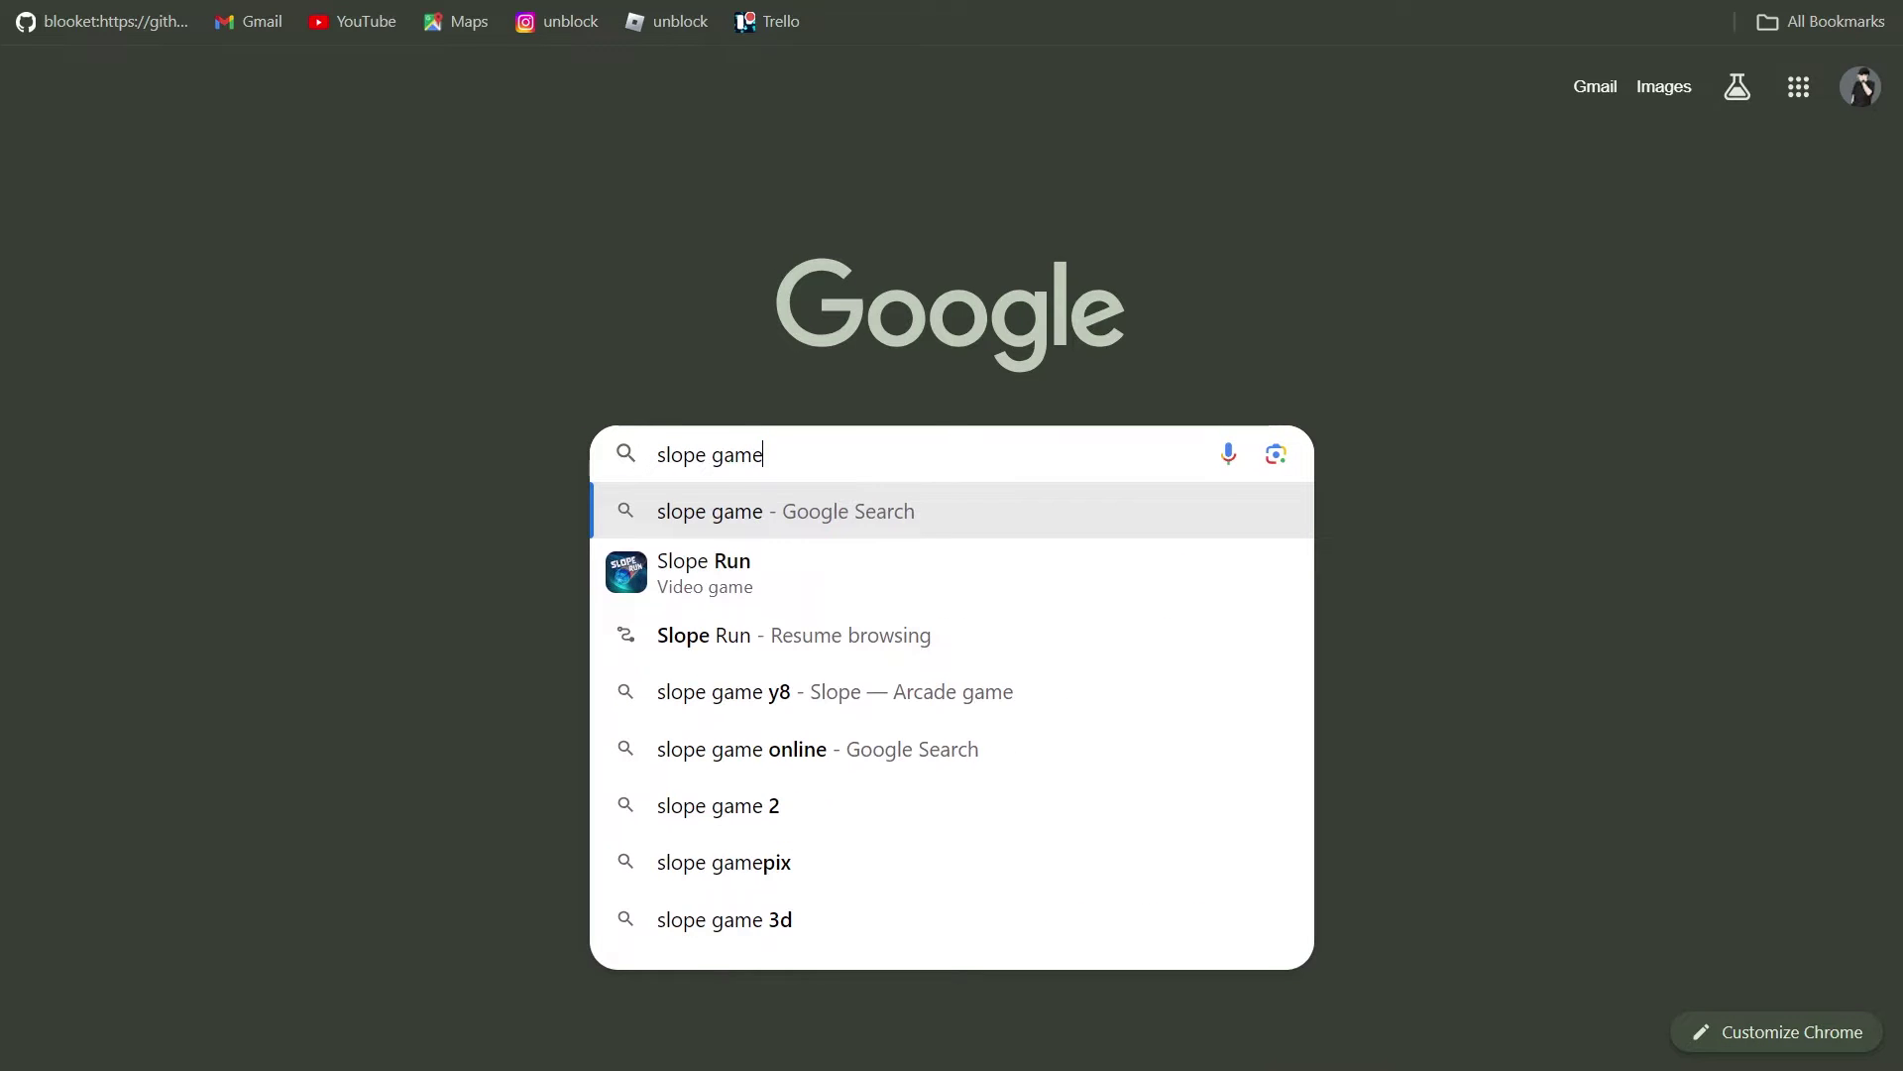
key("Return")
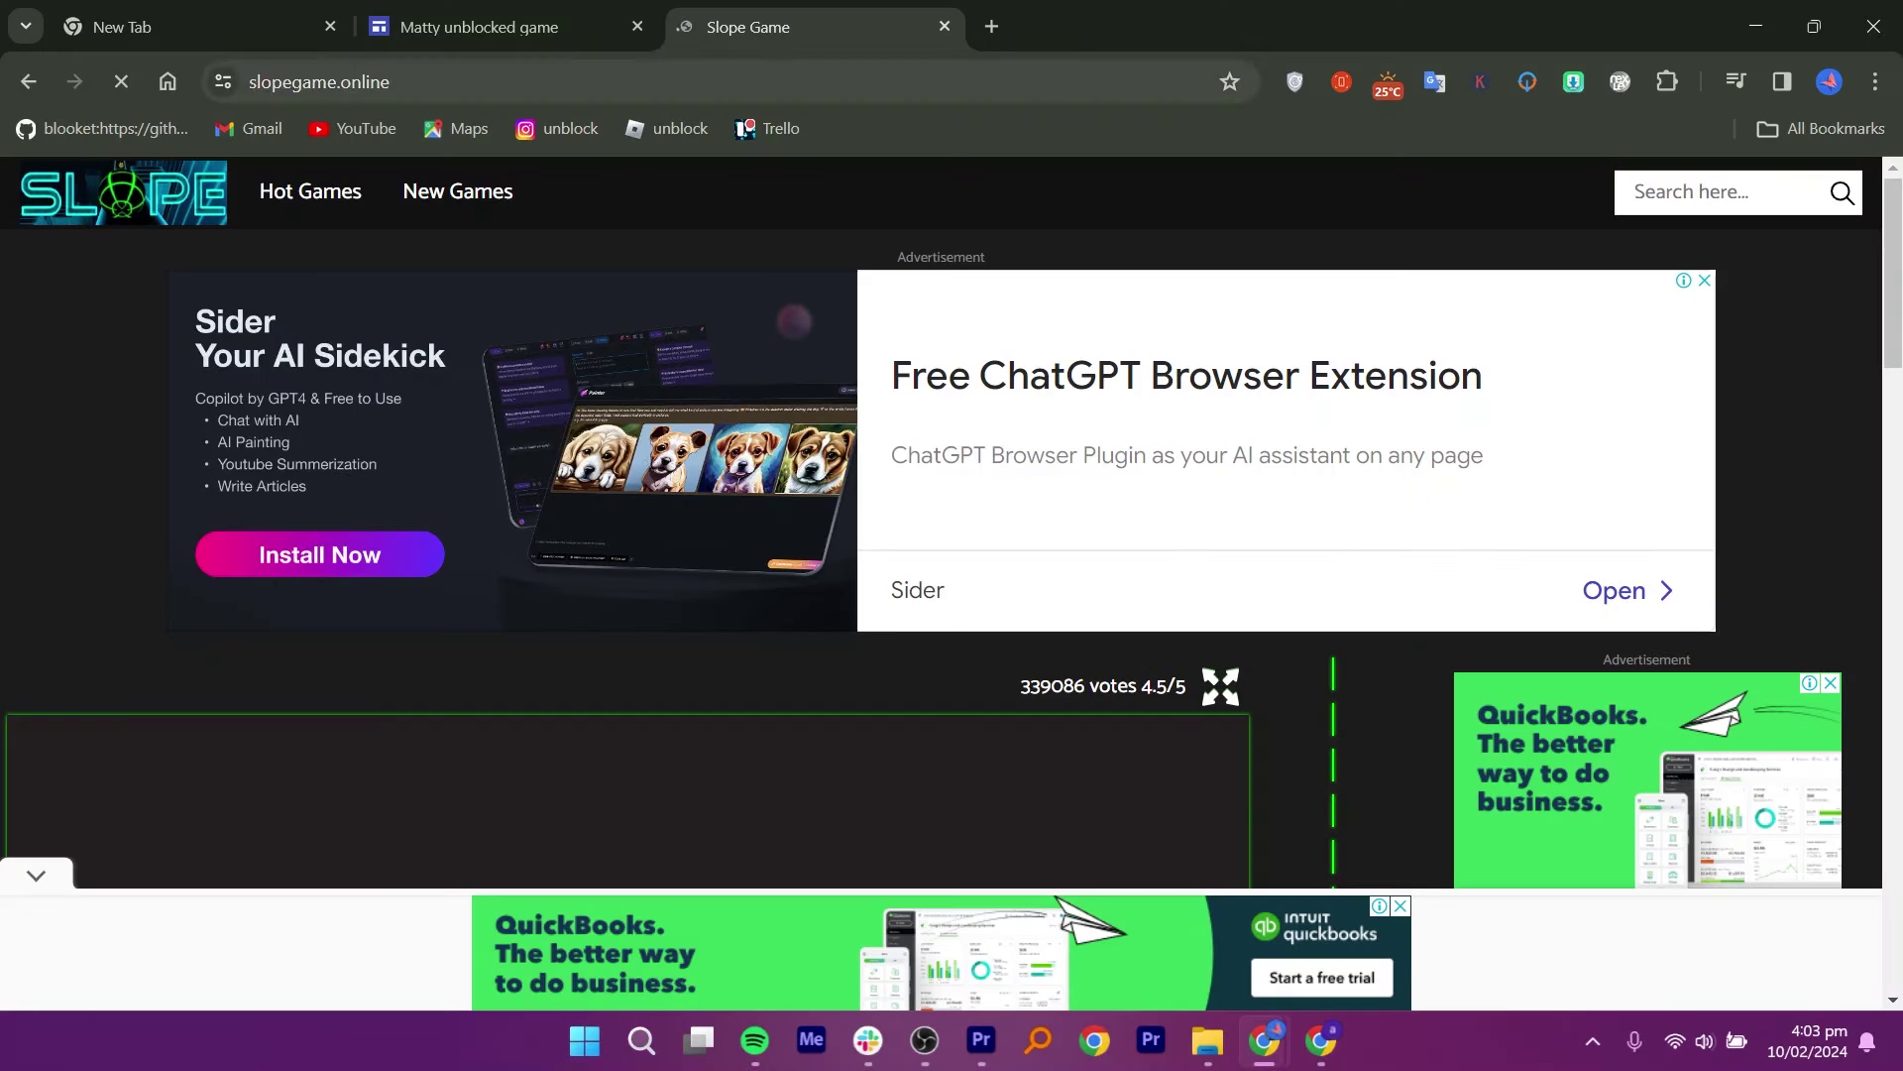
left_click(501, 81)
right_click(502, 81)
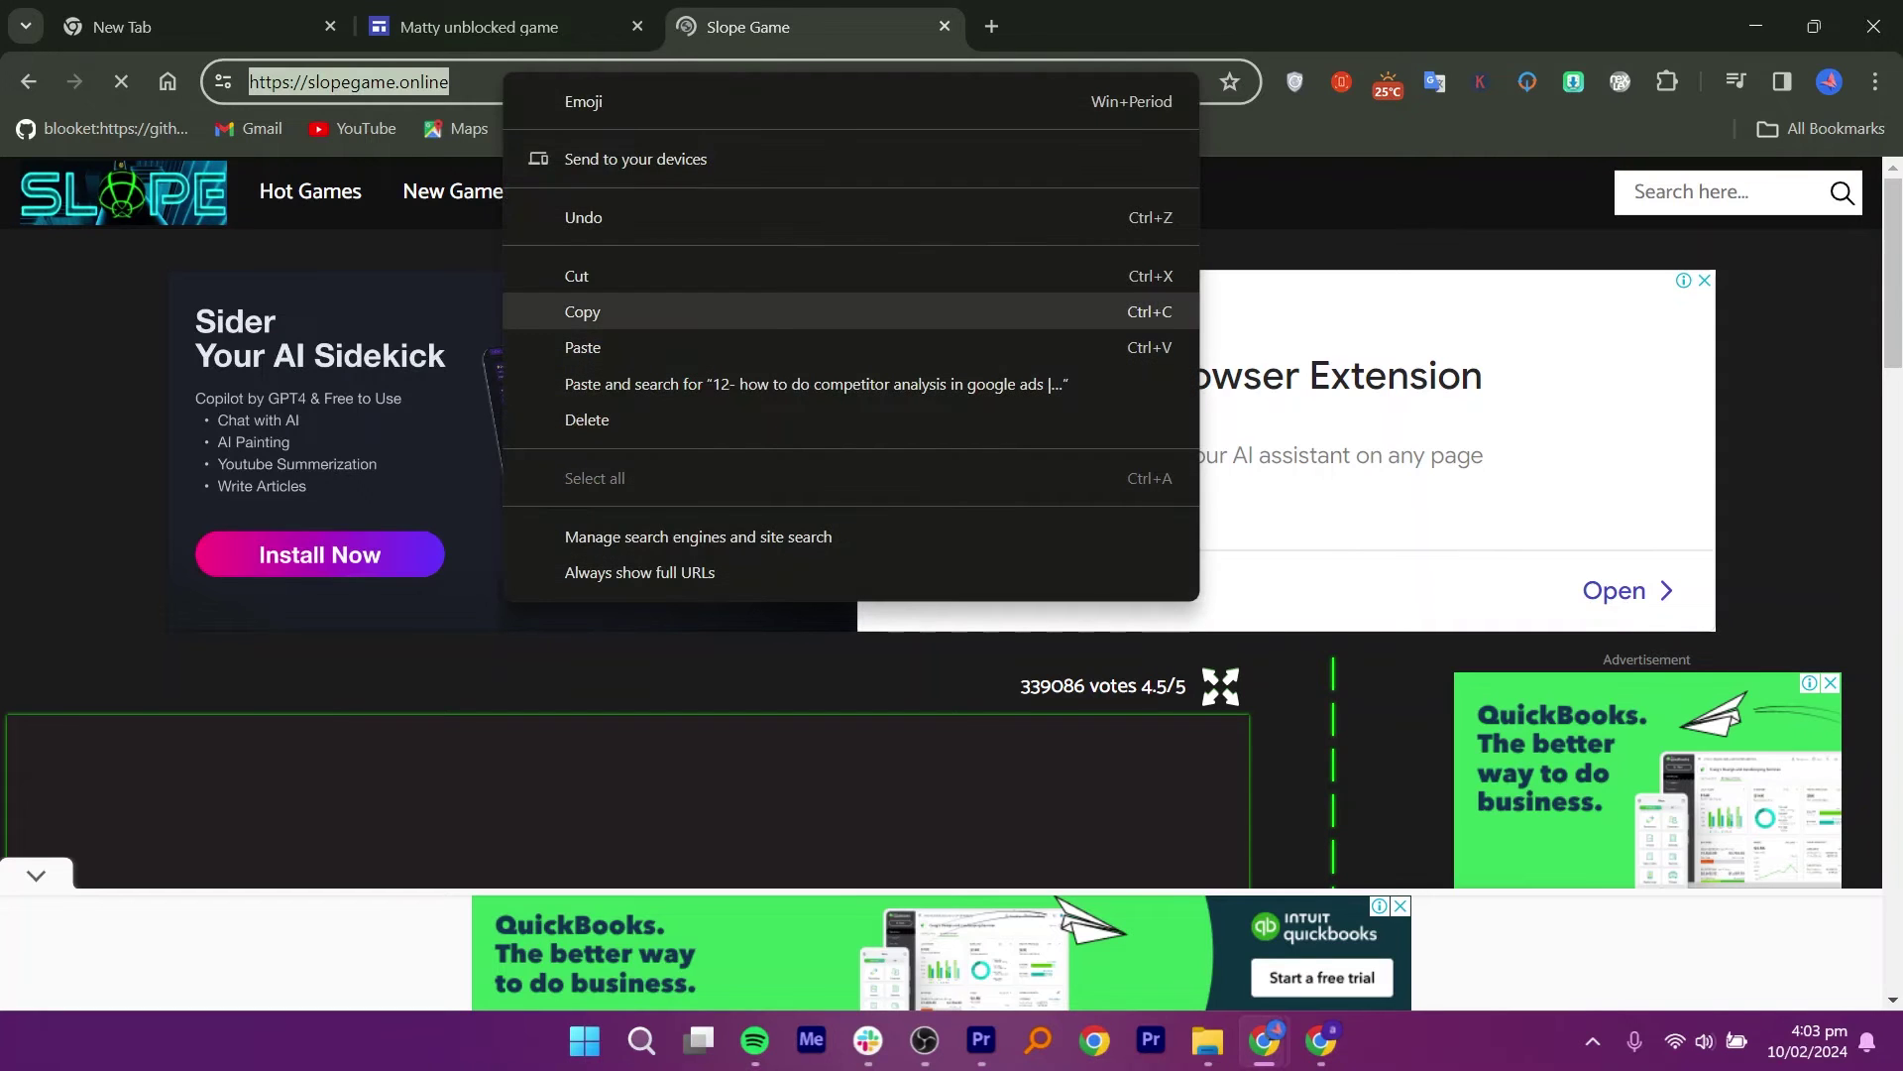
left_click(583, 312)
left_click(509, 26)
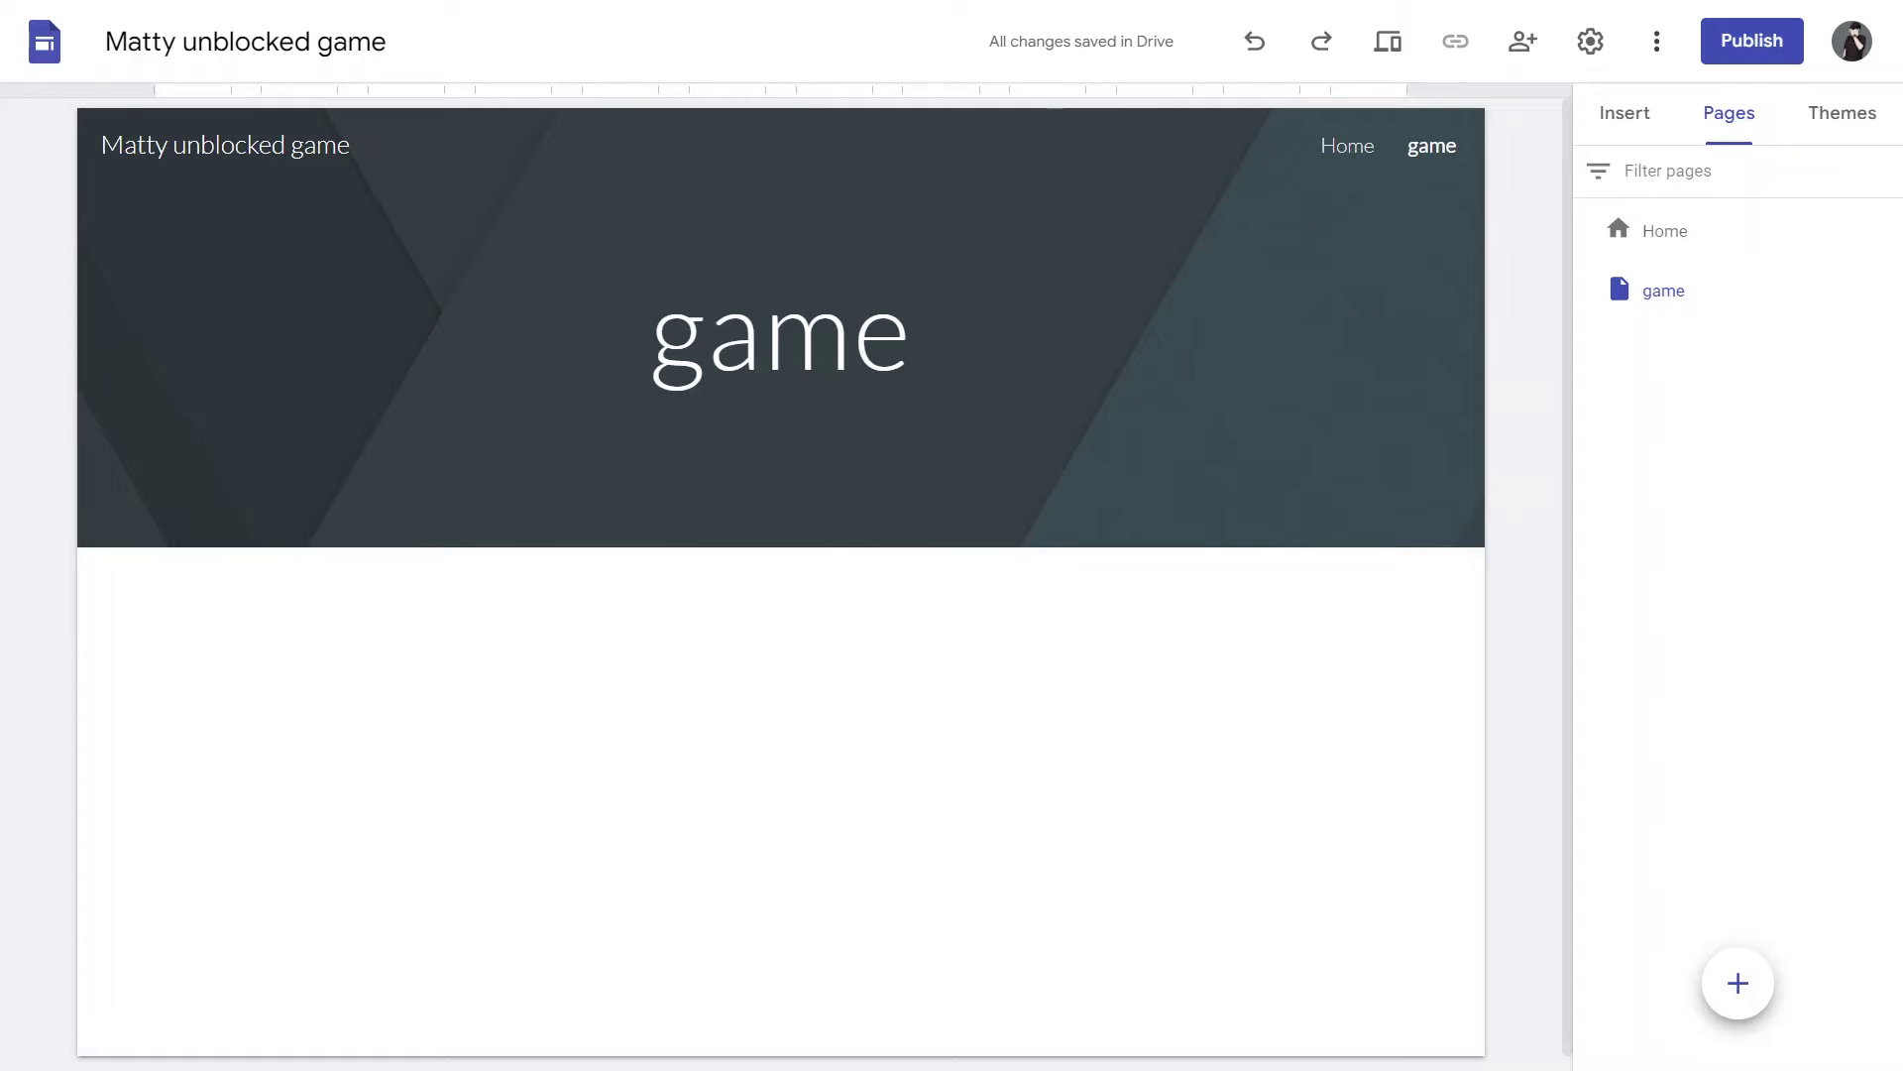
left_click(1625, 114)
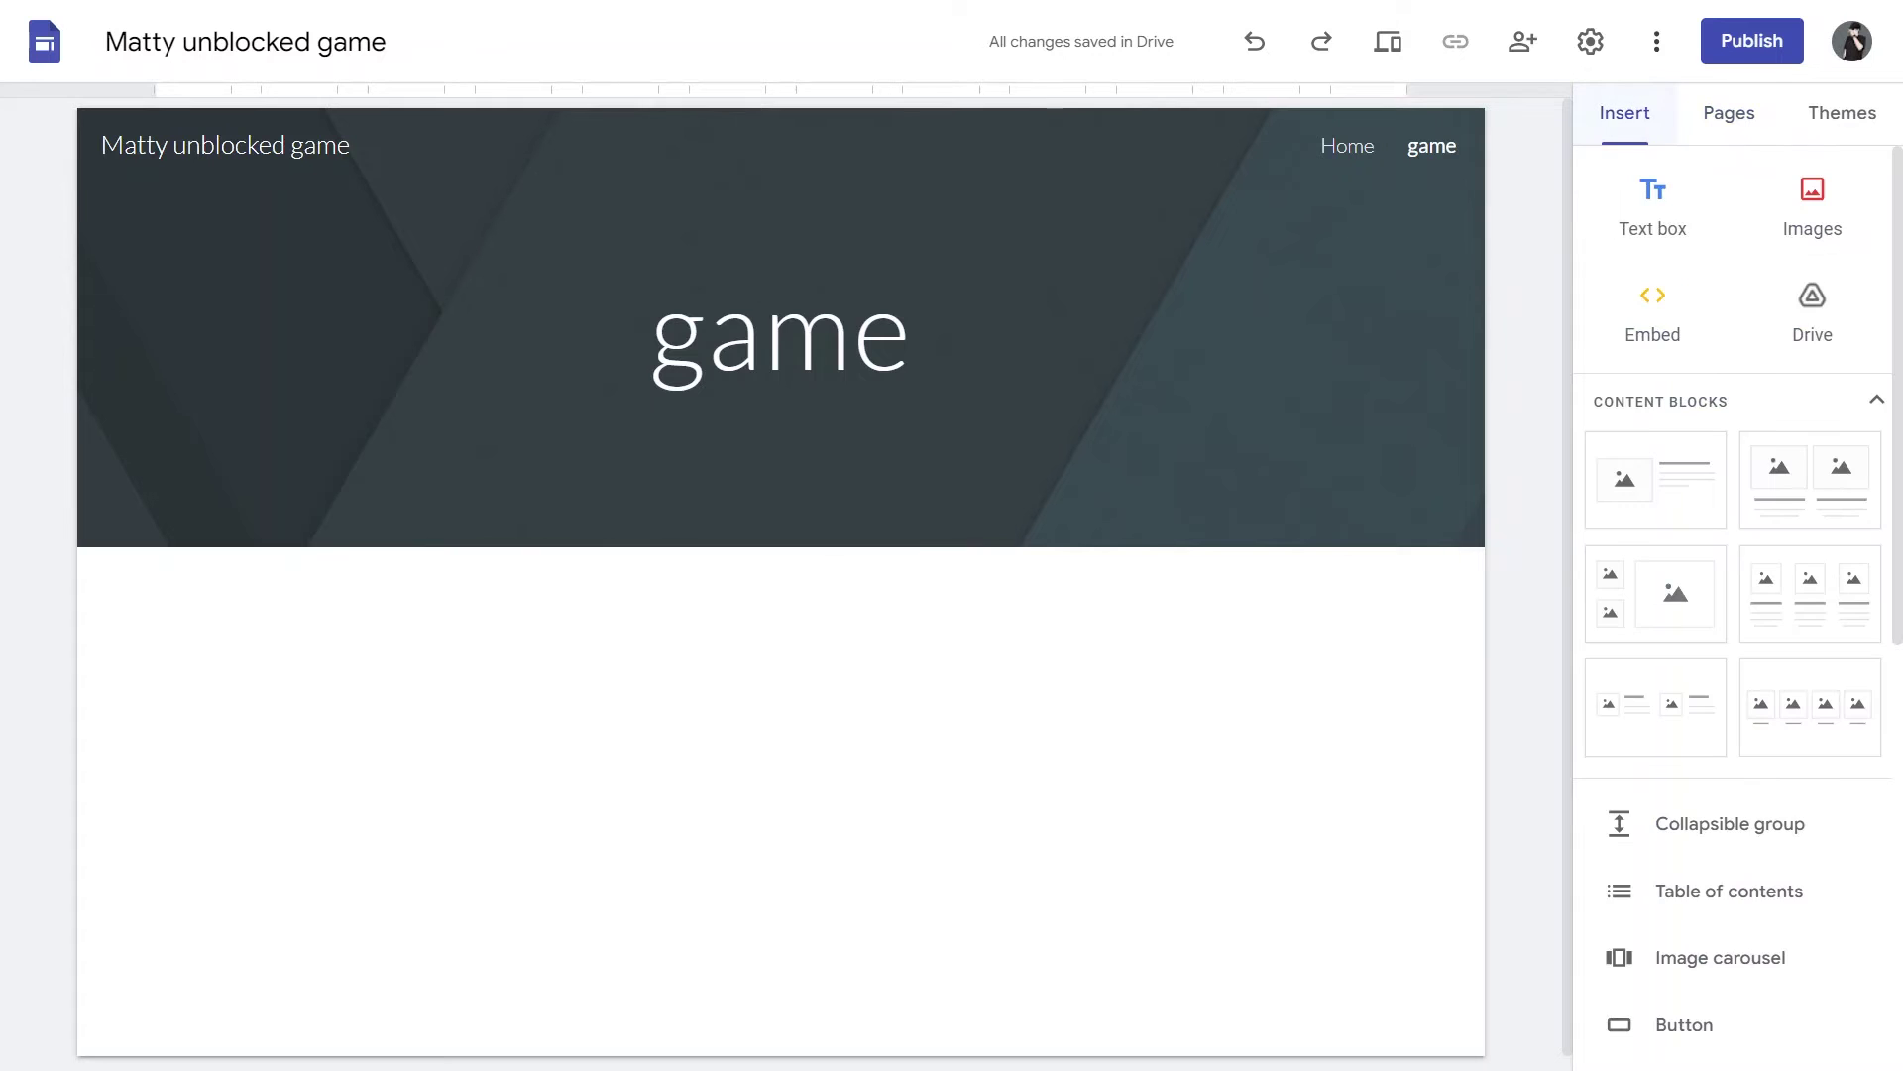
left_click(1652, 312)
key("ctrl+v")
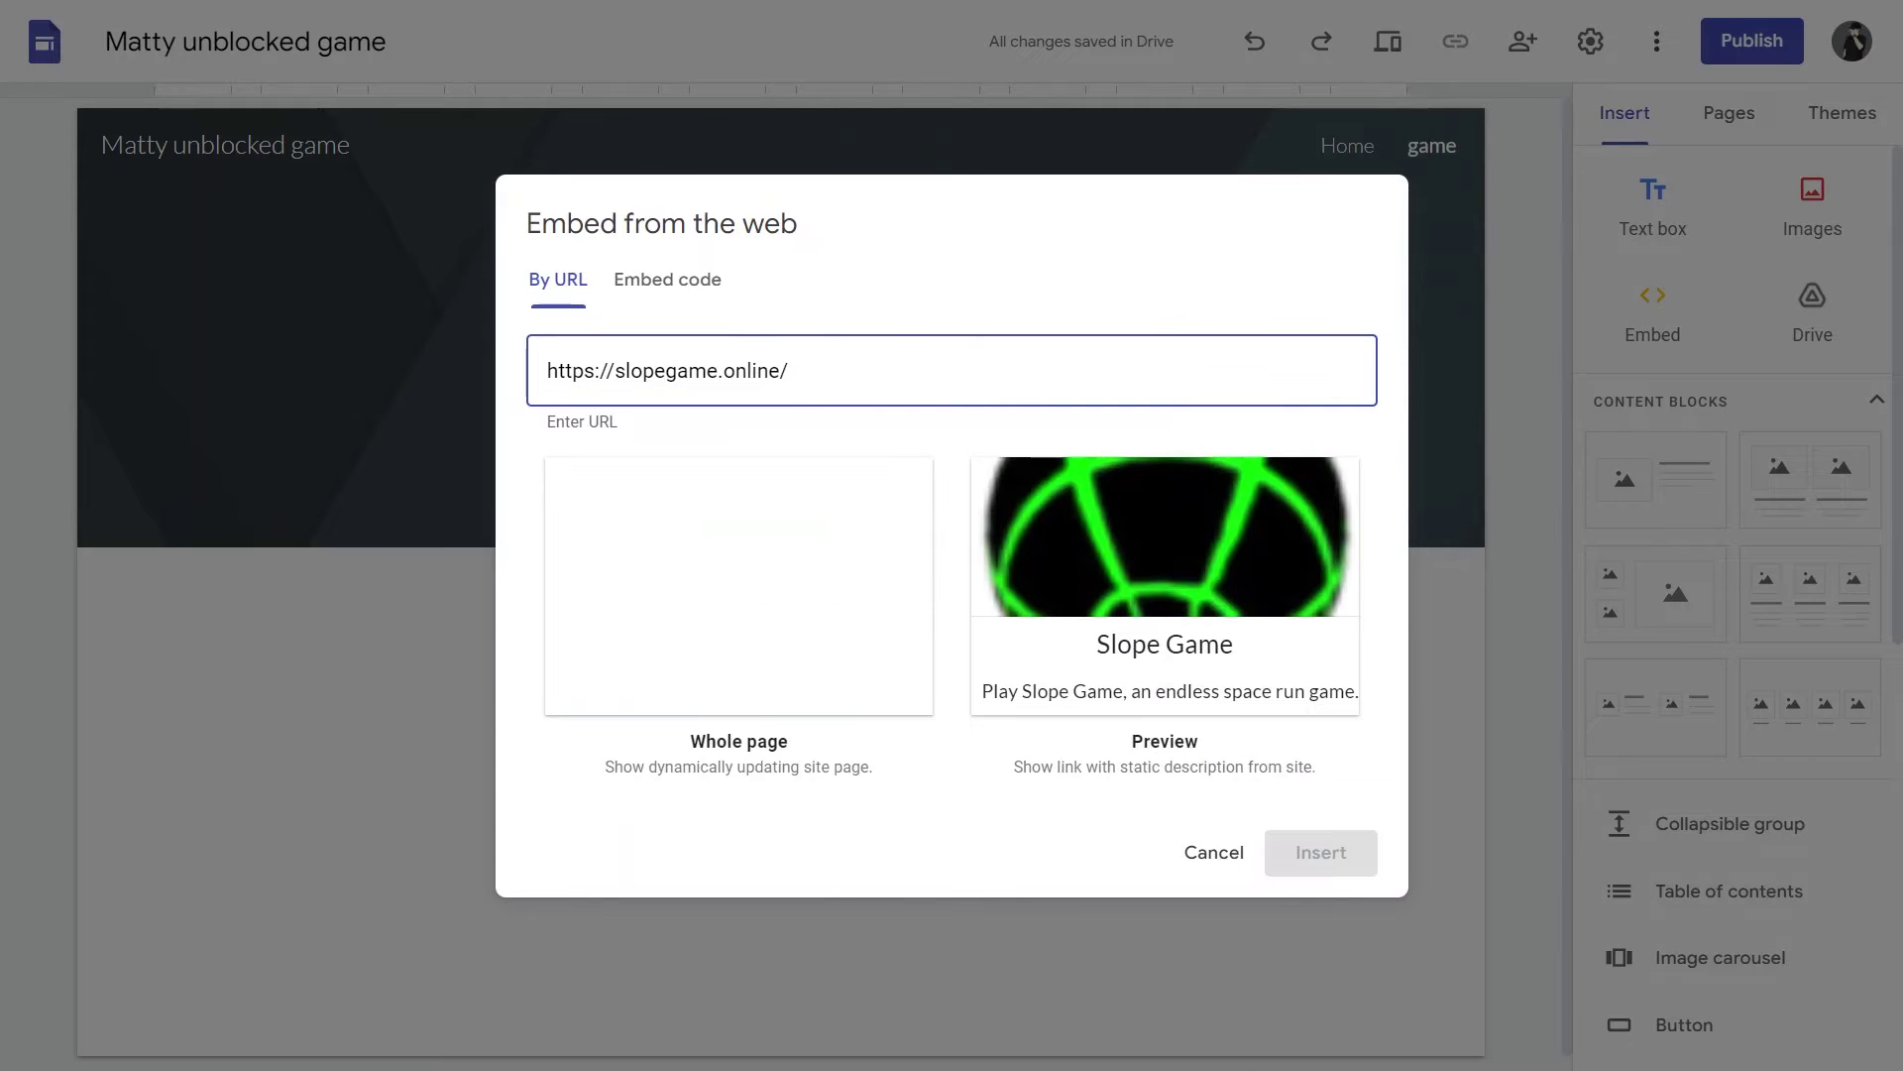
key("Return")
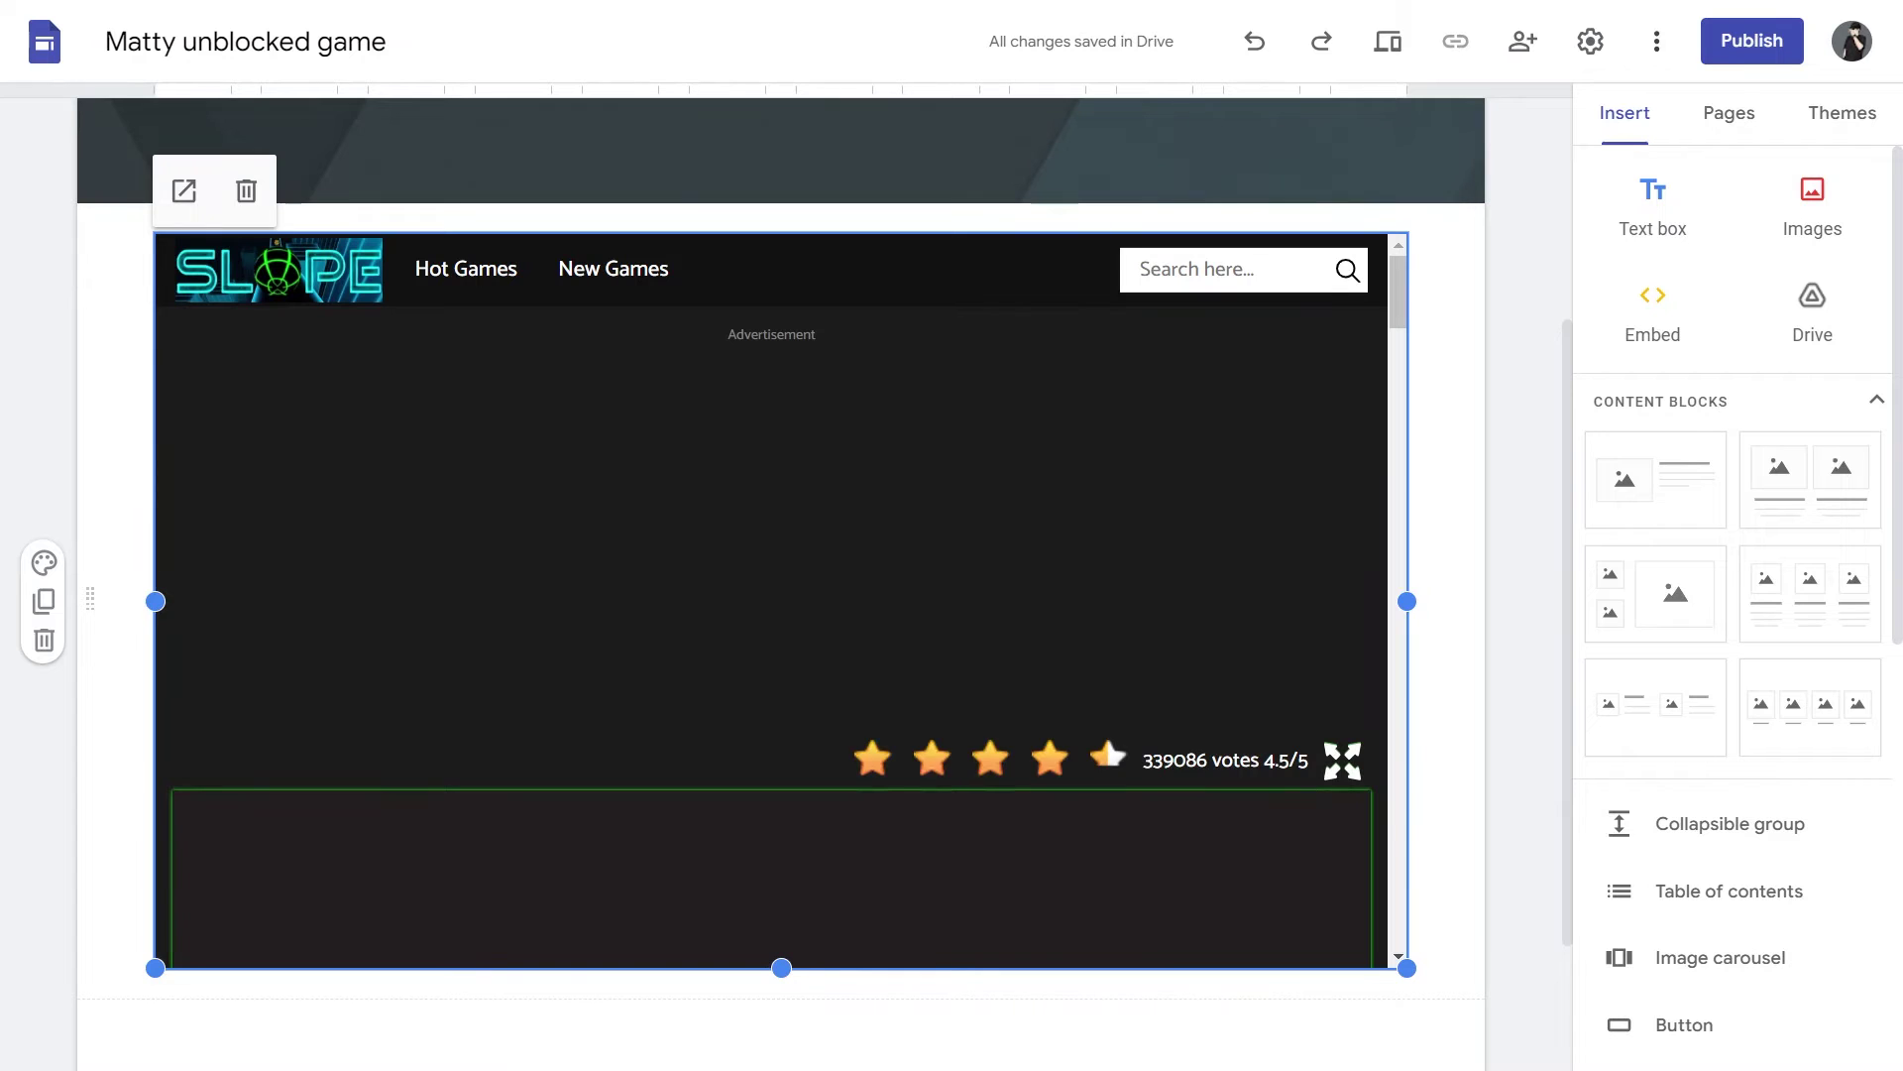
key("Escape")
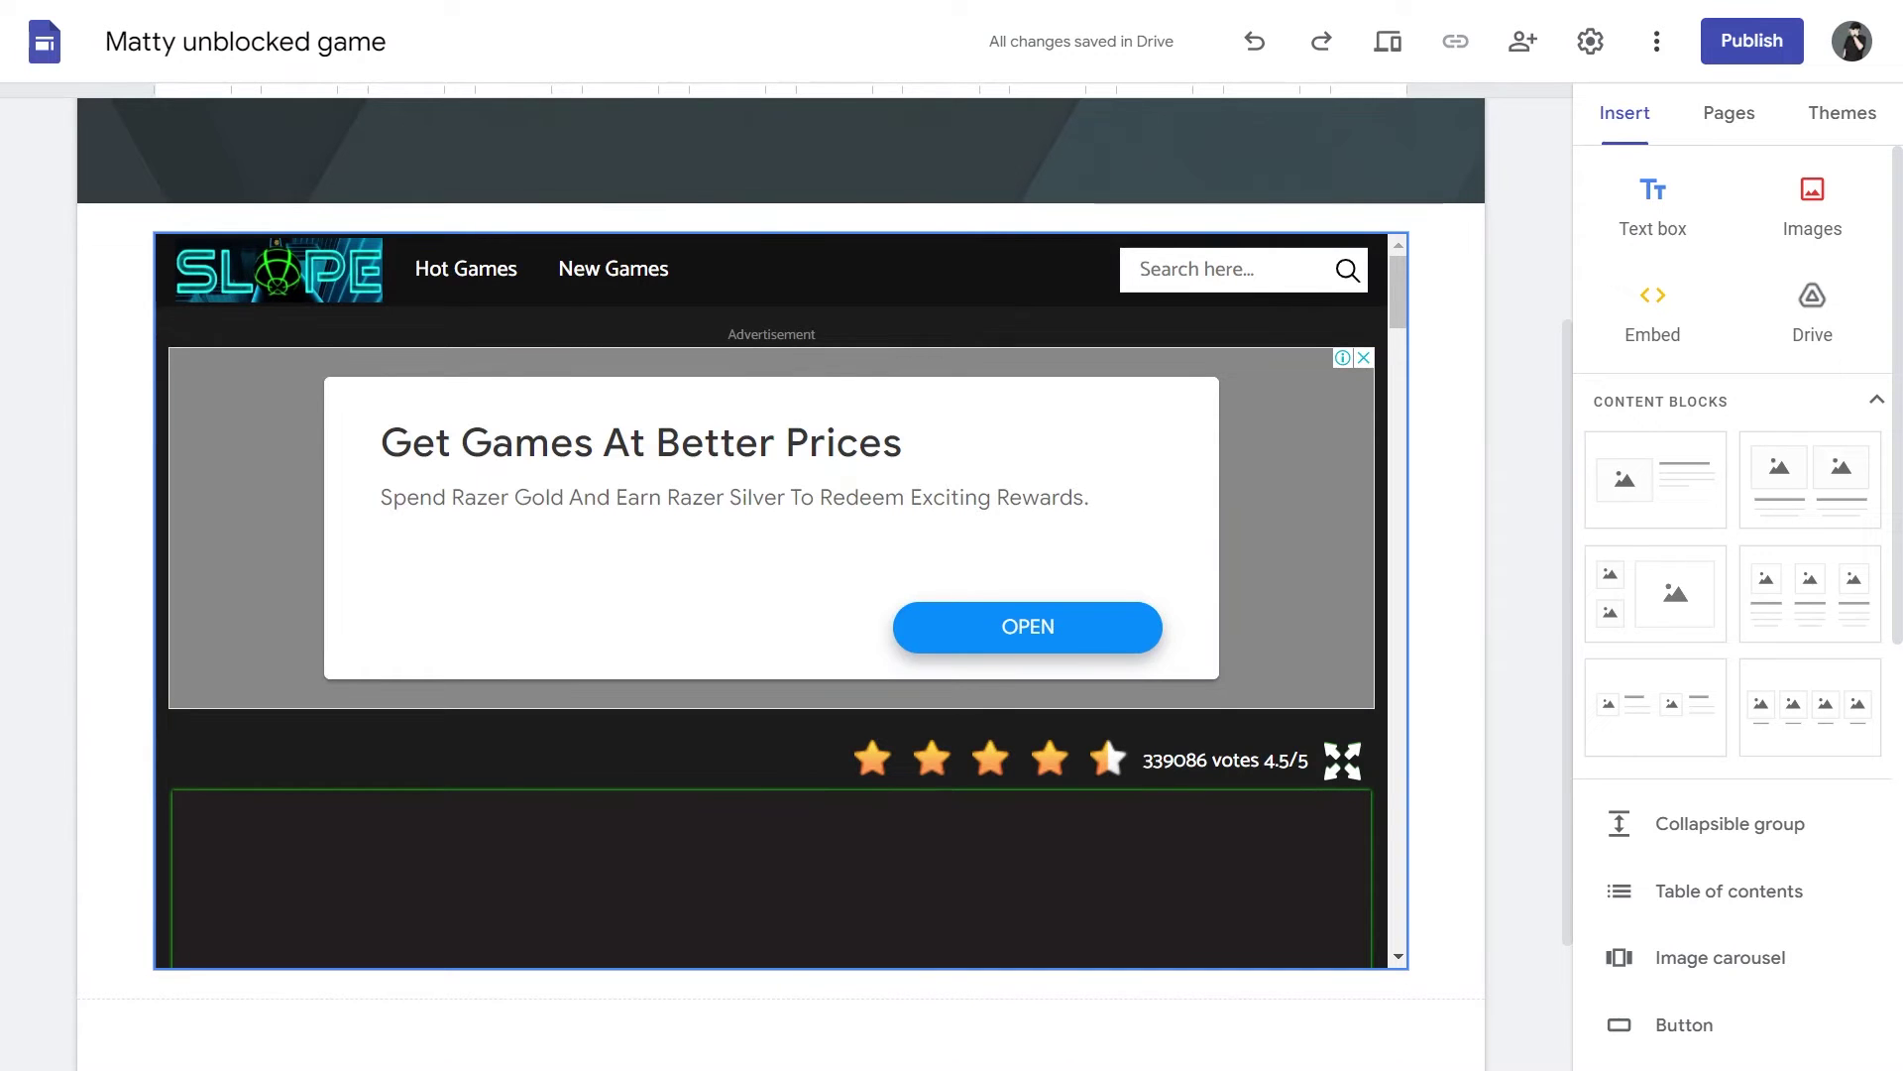
left_click(781, 601)
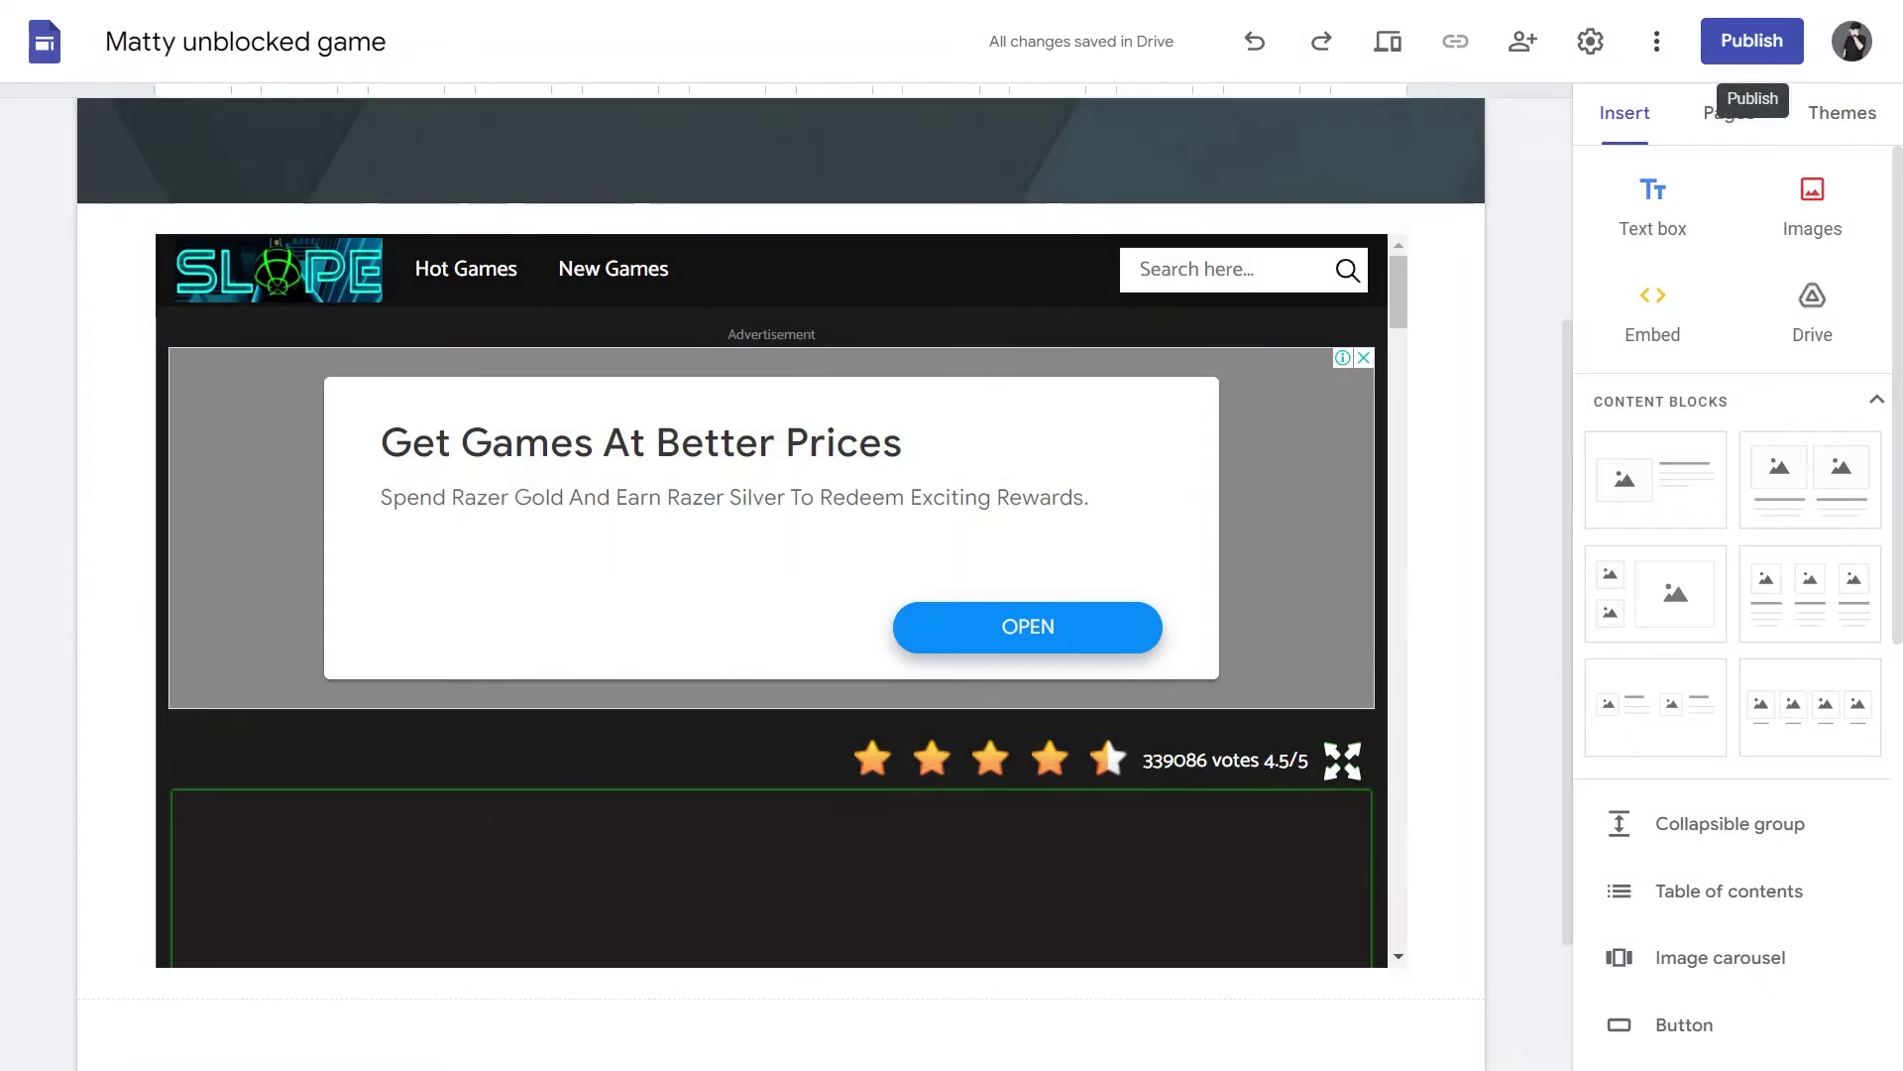
Publish the site at the web address matty-unblocked-game and look over the embedded Slope game on the live page.
left_click(1752, 41)
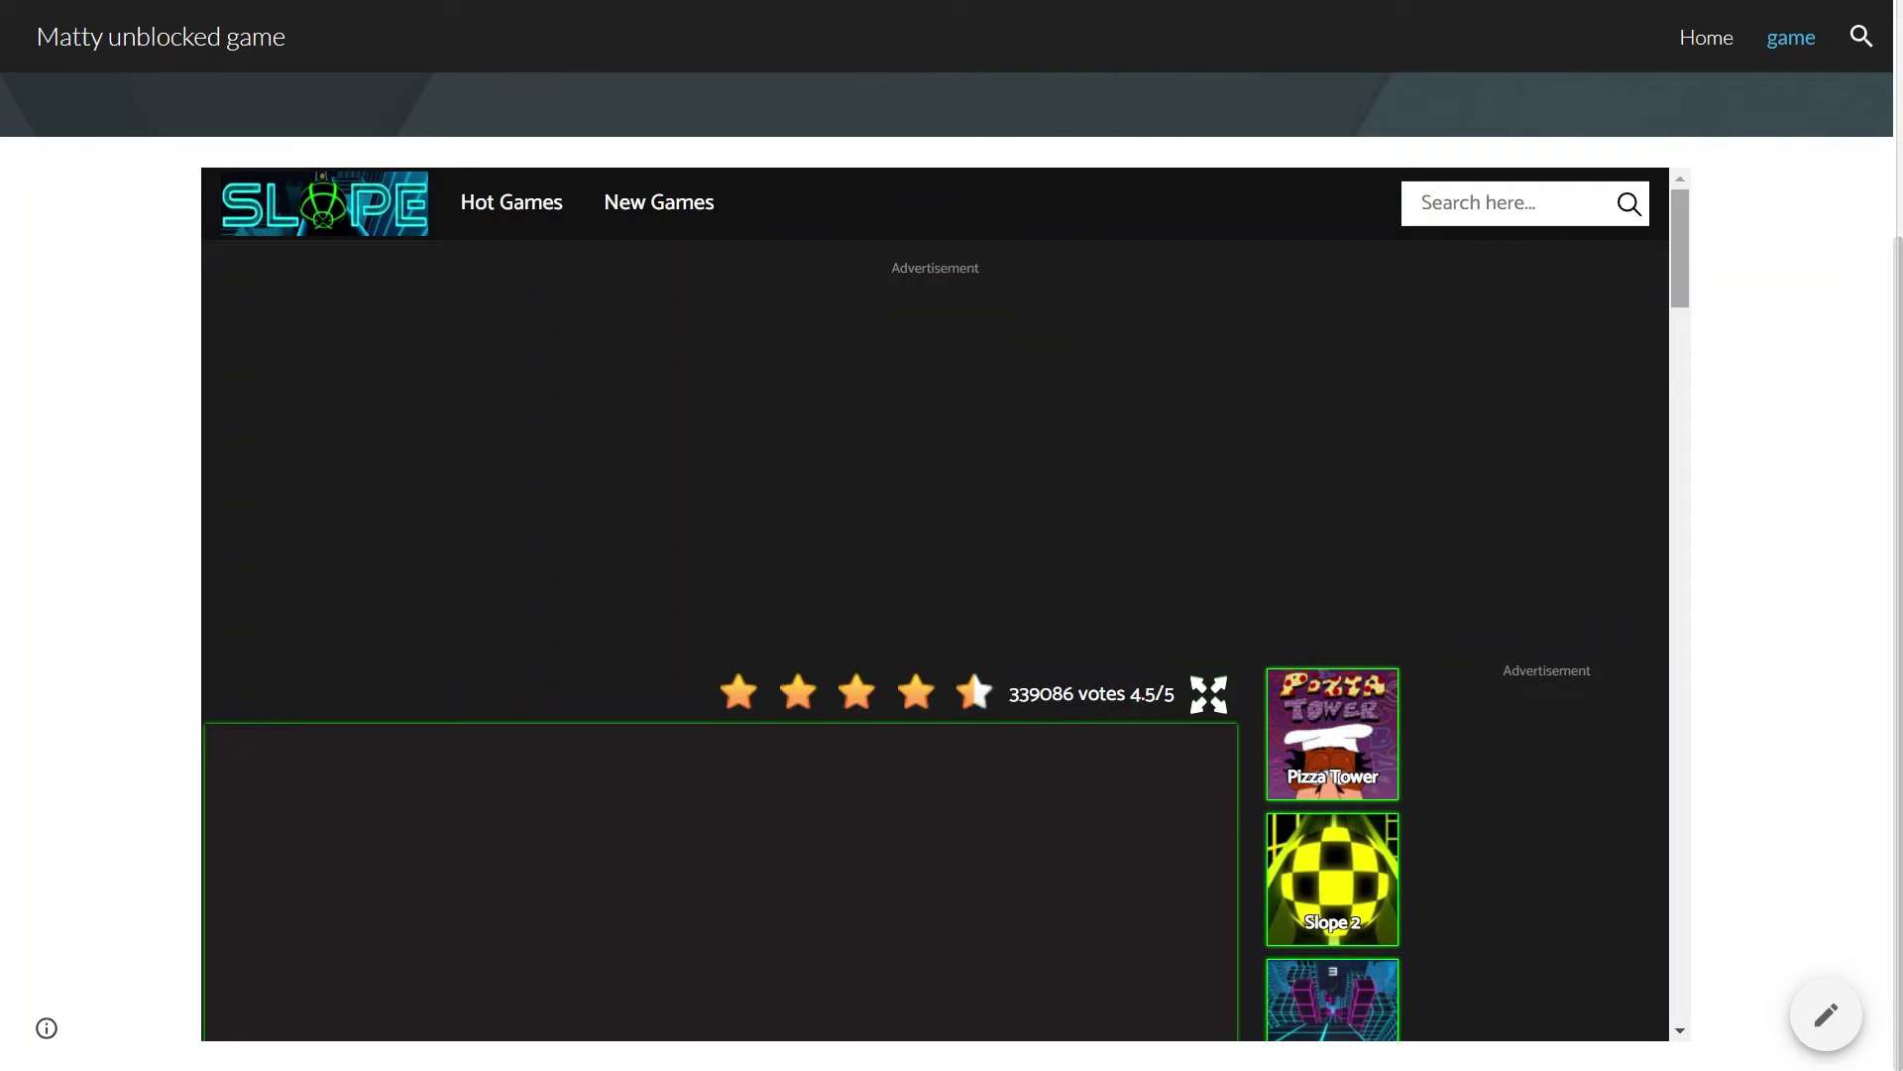
left_click_drag(1680, 248, 1680, 325)
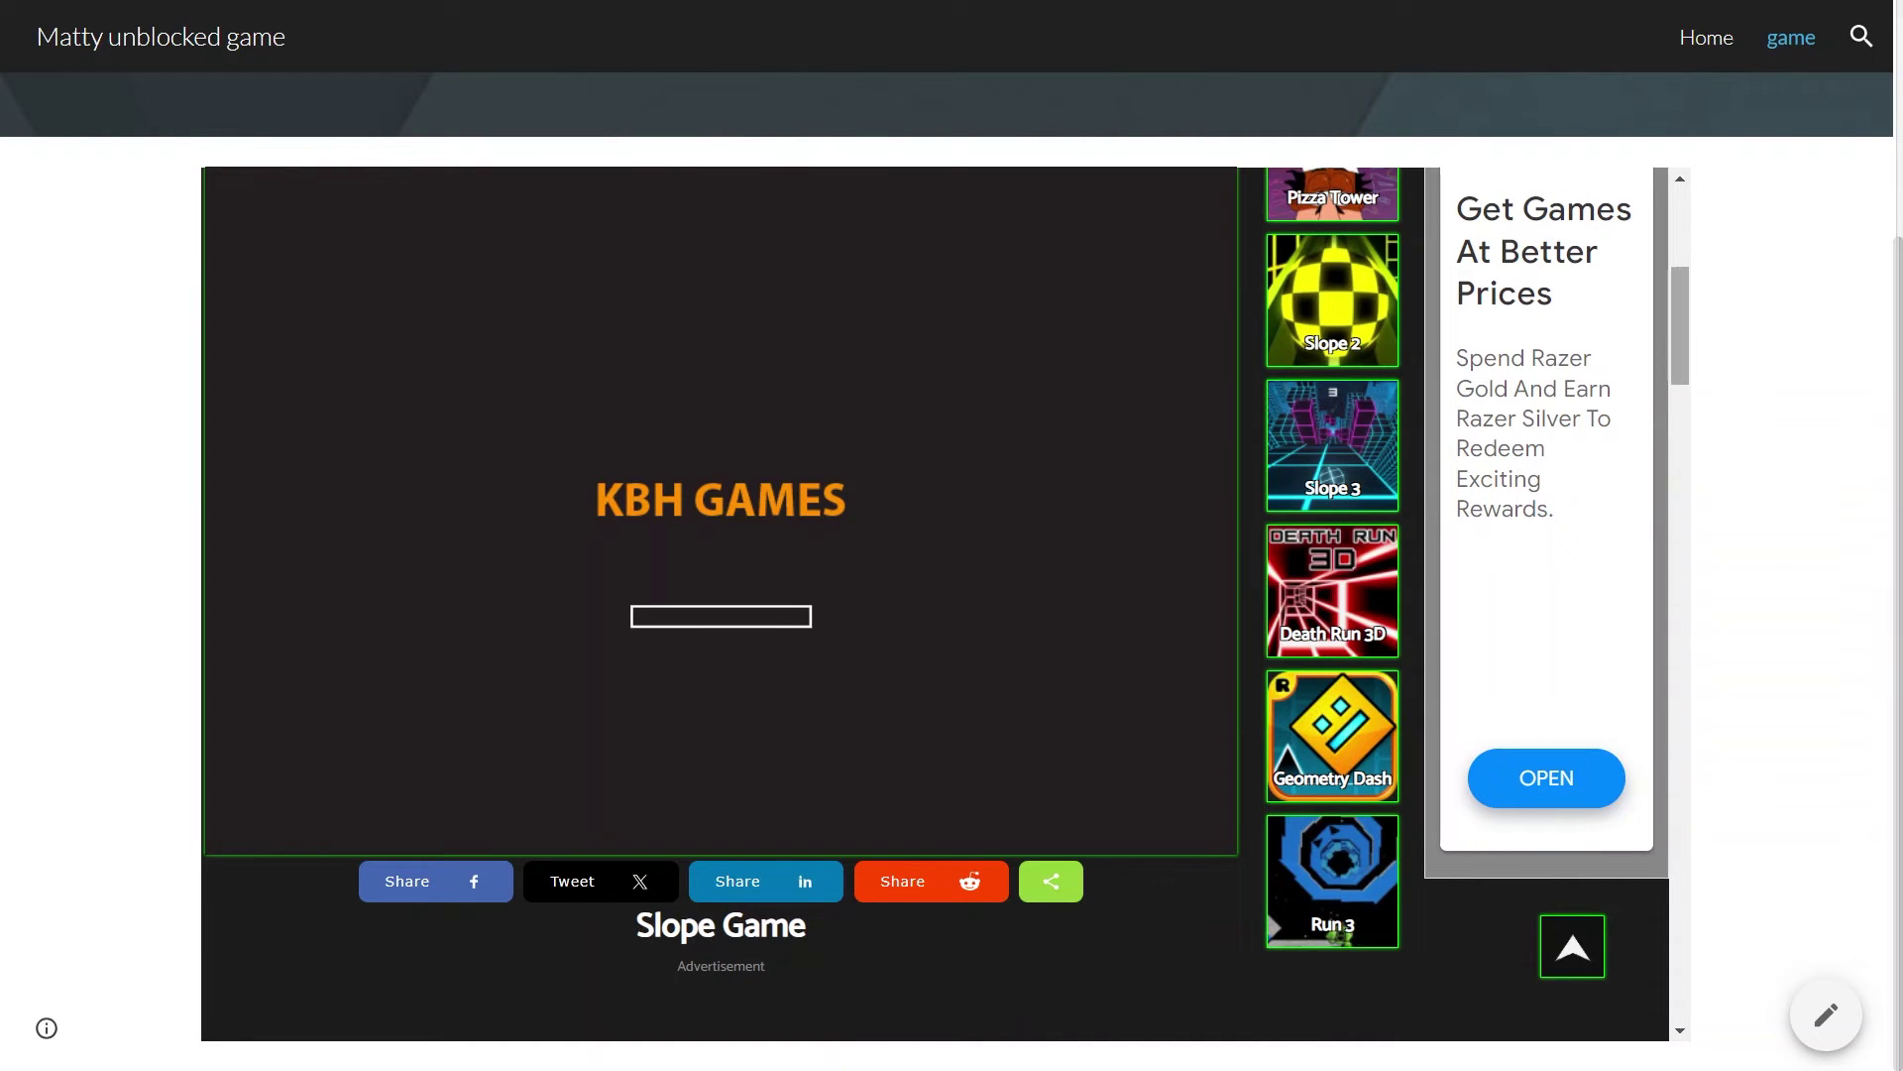
scroll(935, 604, "down", 4)
scroll(946, 691, "up", 3)
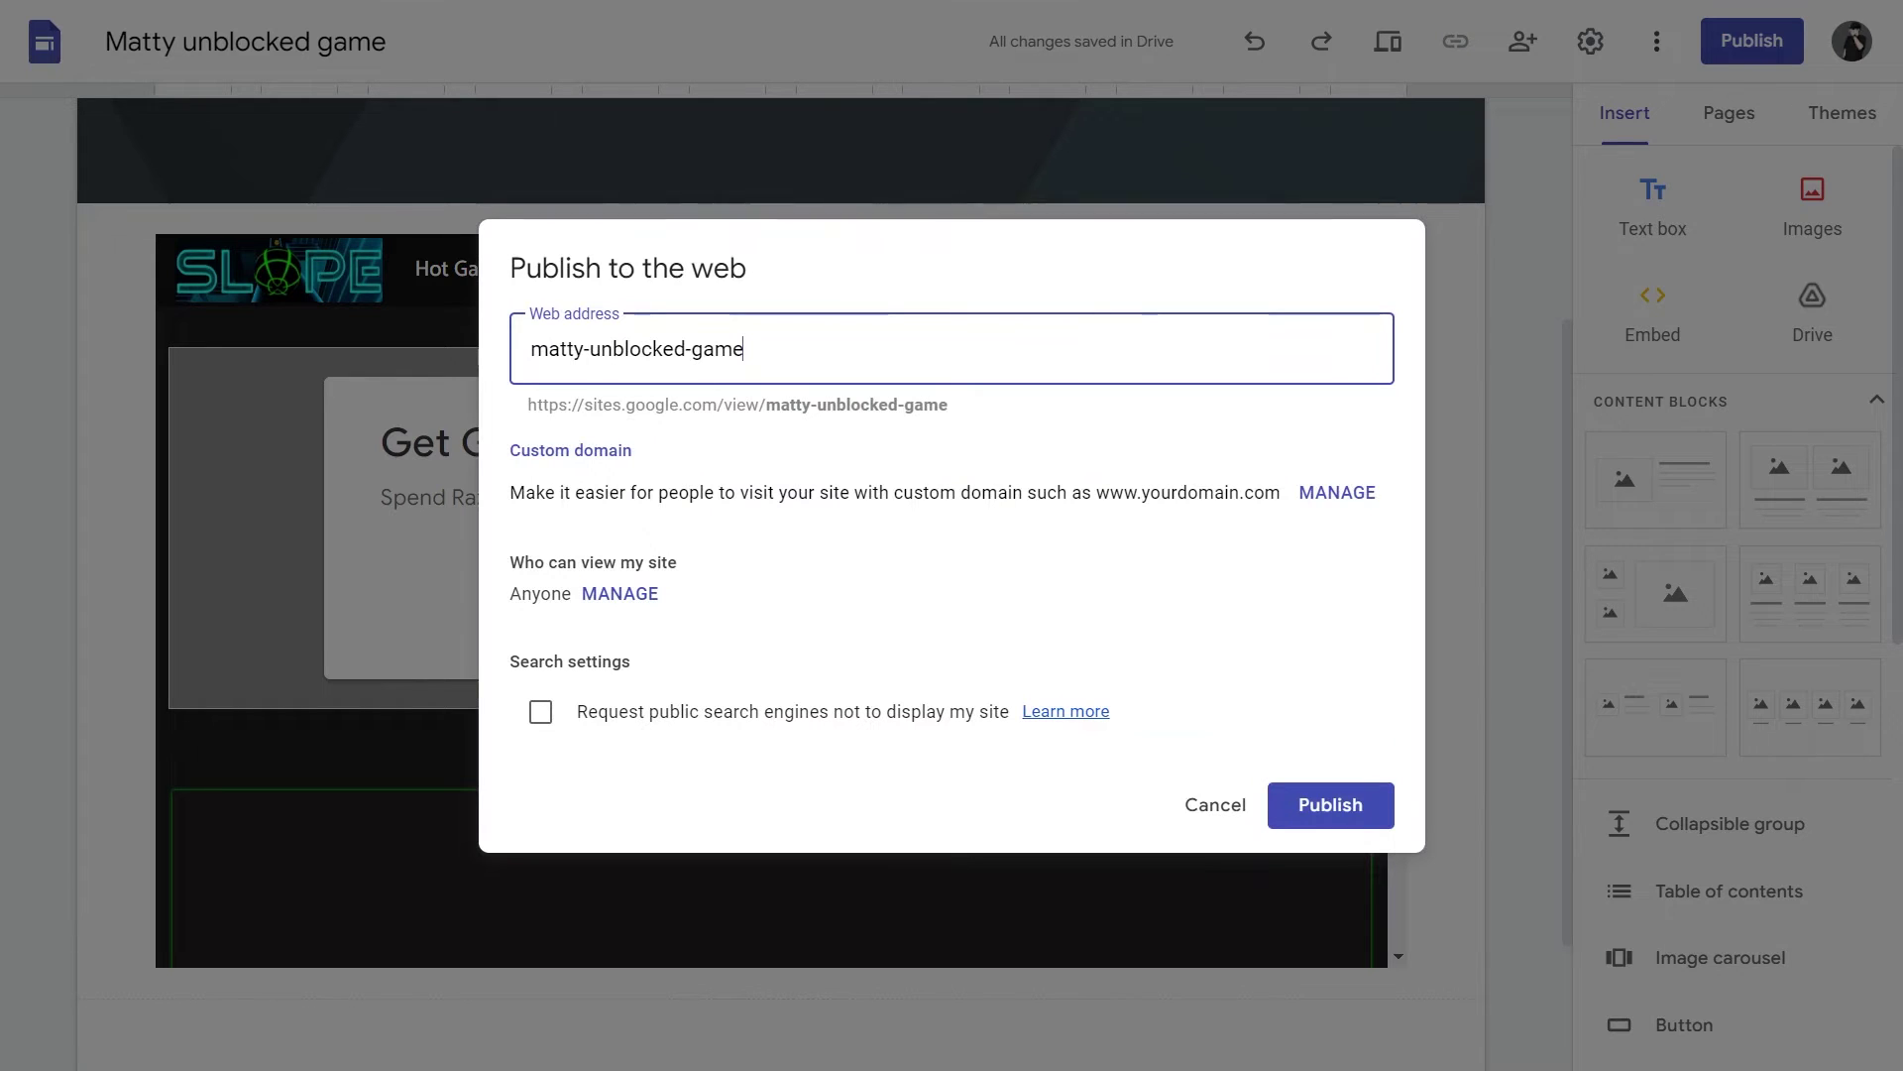
left_click(1330, 805)
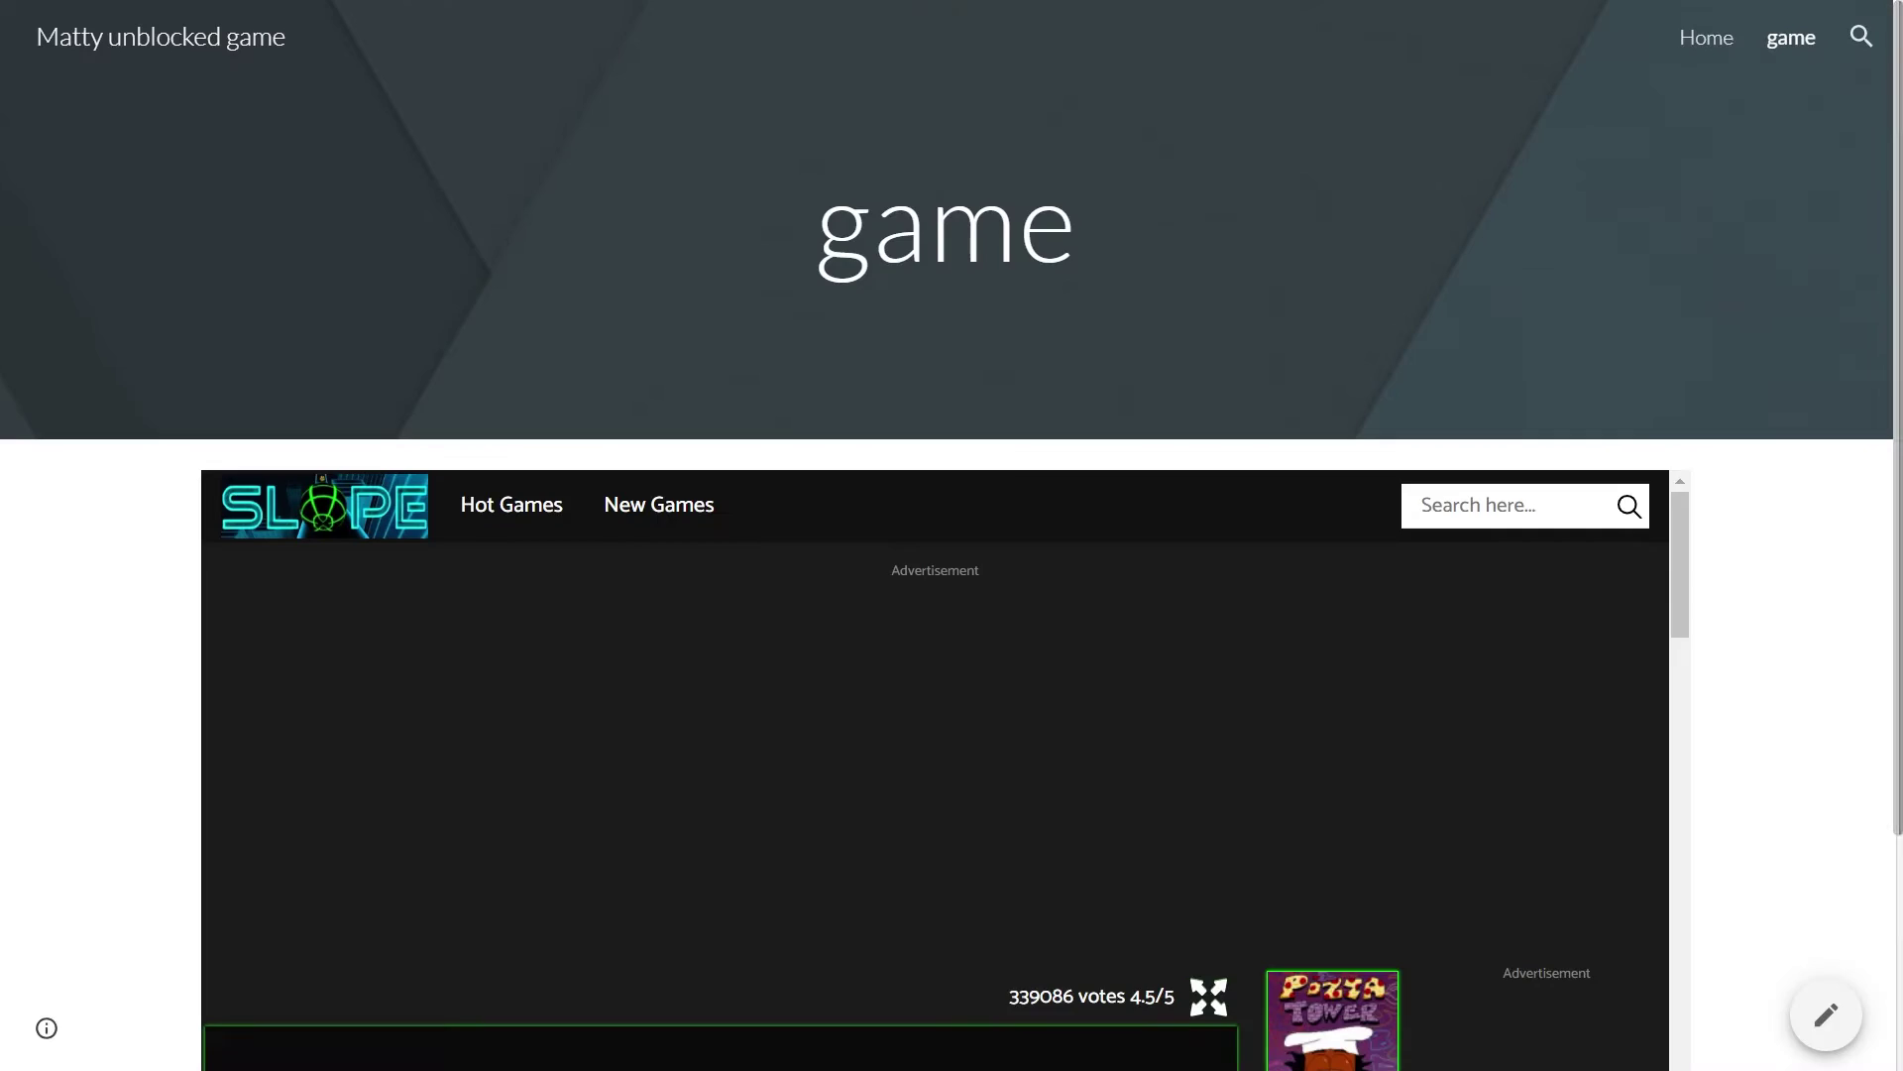
scroll(951, 595, "down", 3)
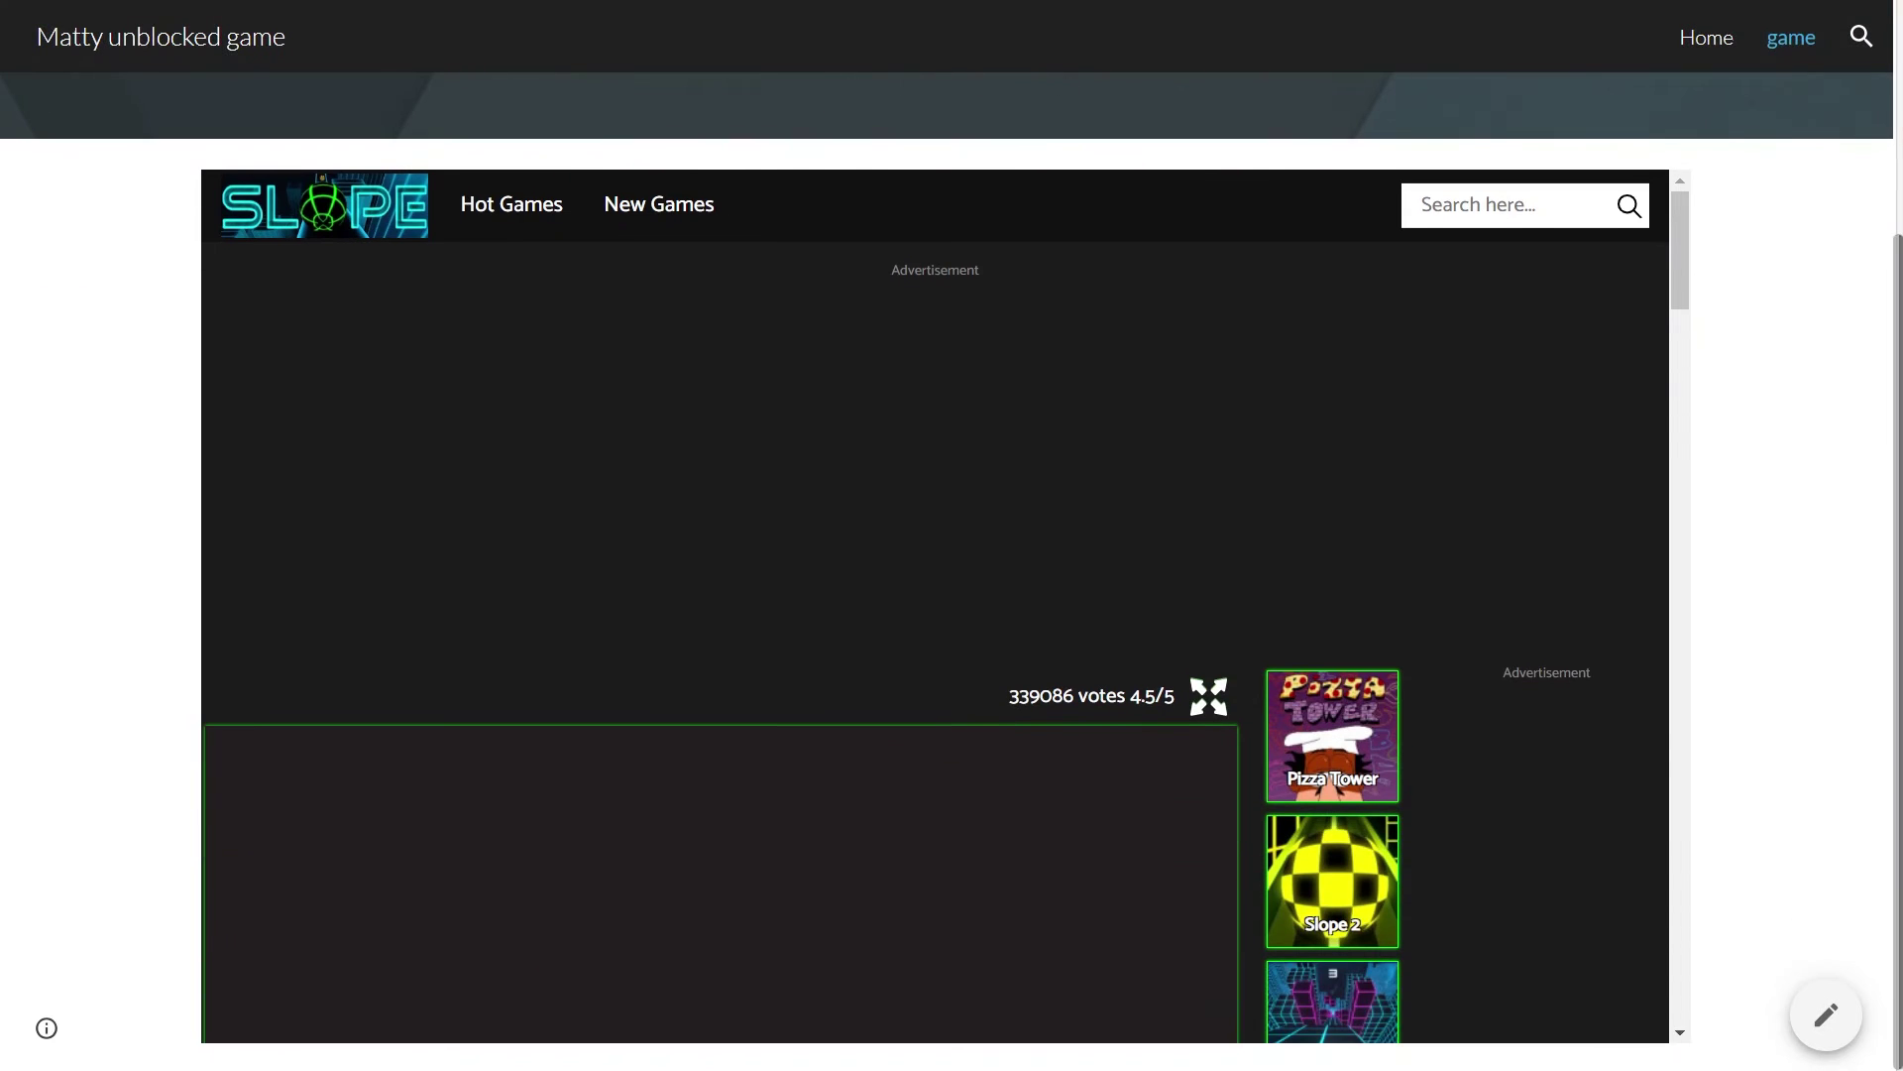
scroll(934, 605, "down", 5)
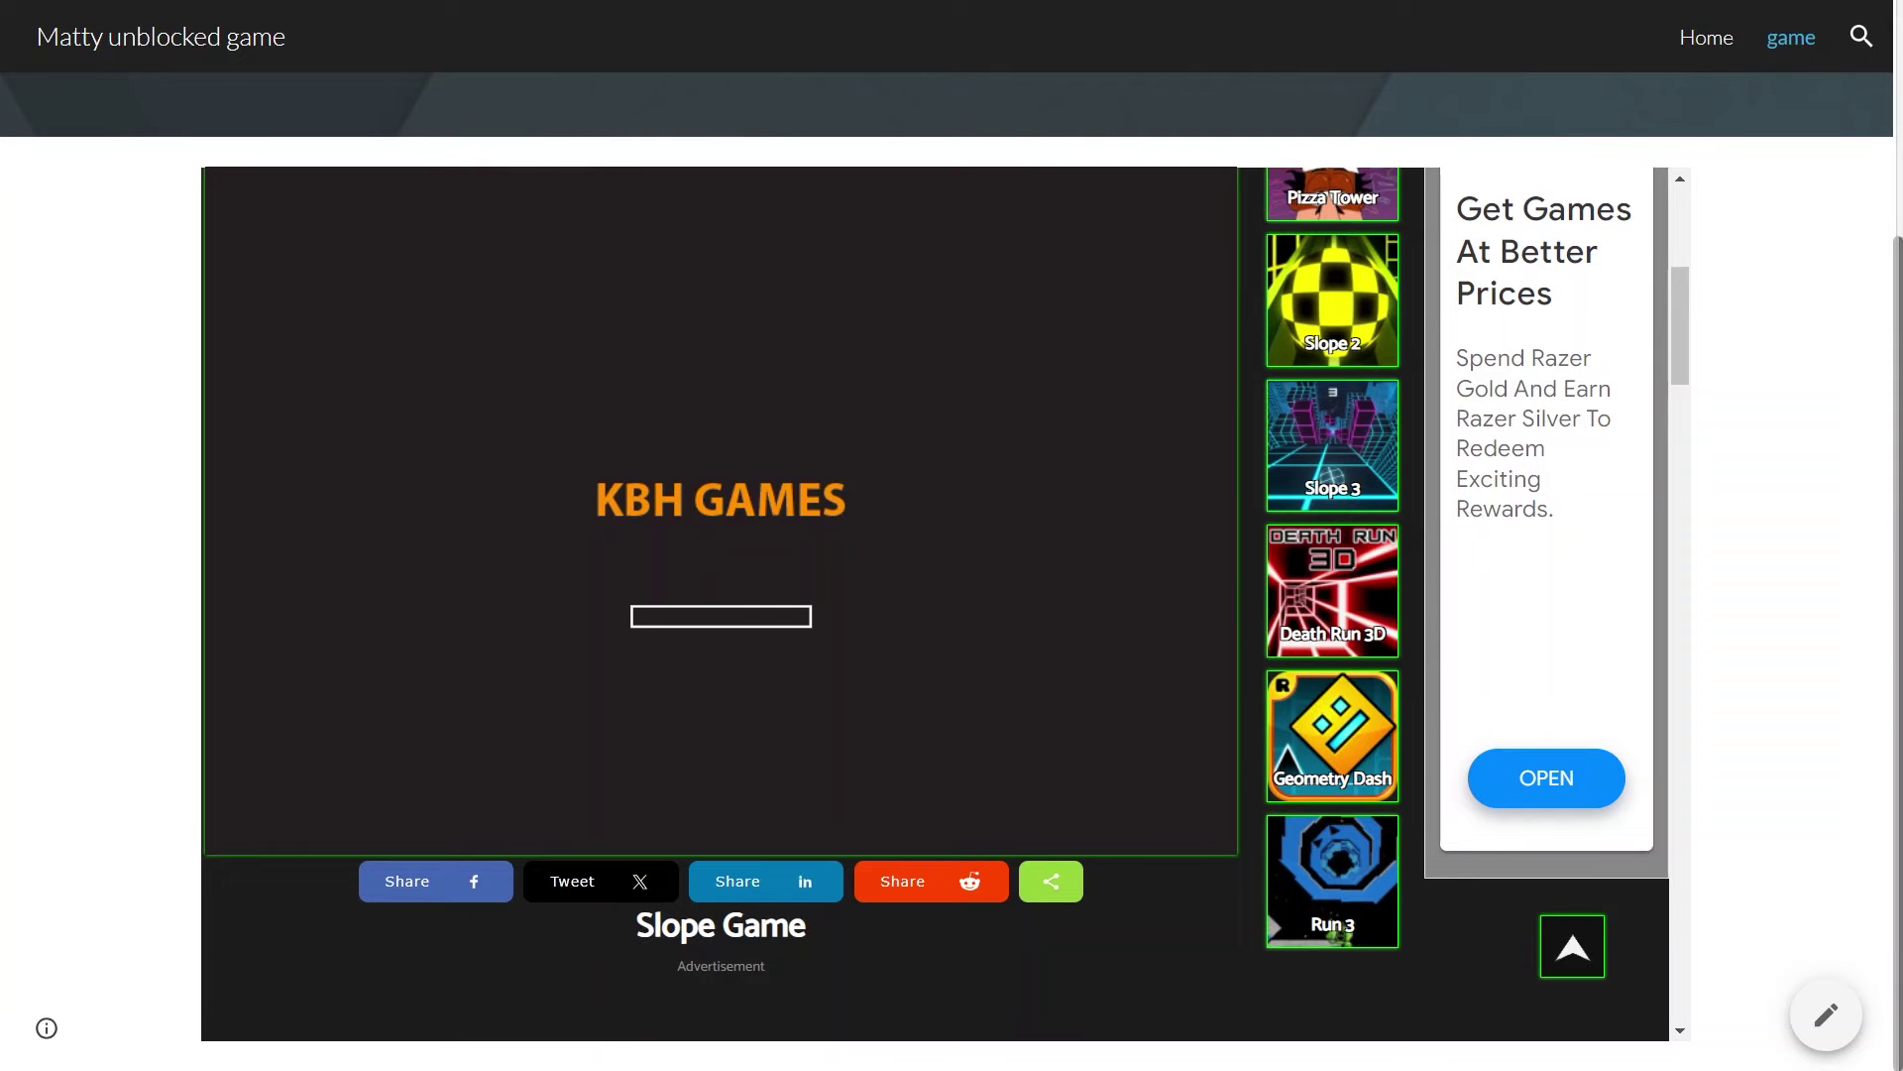
left_click_drag(1681, 325, 1680, 268)
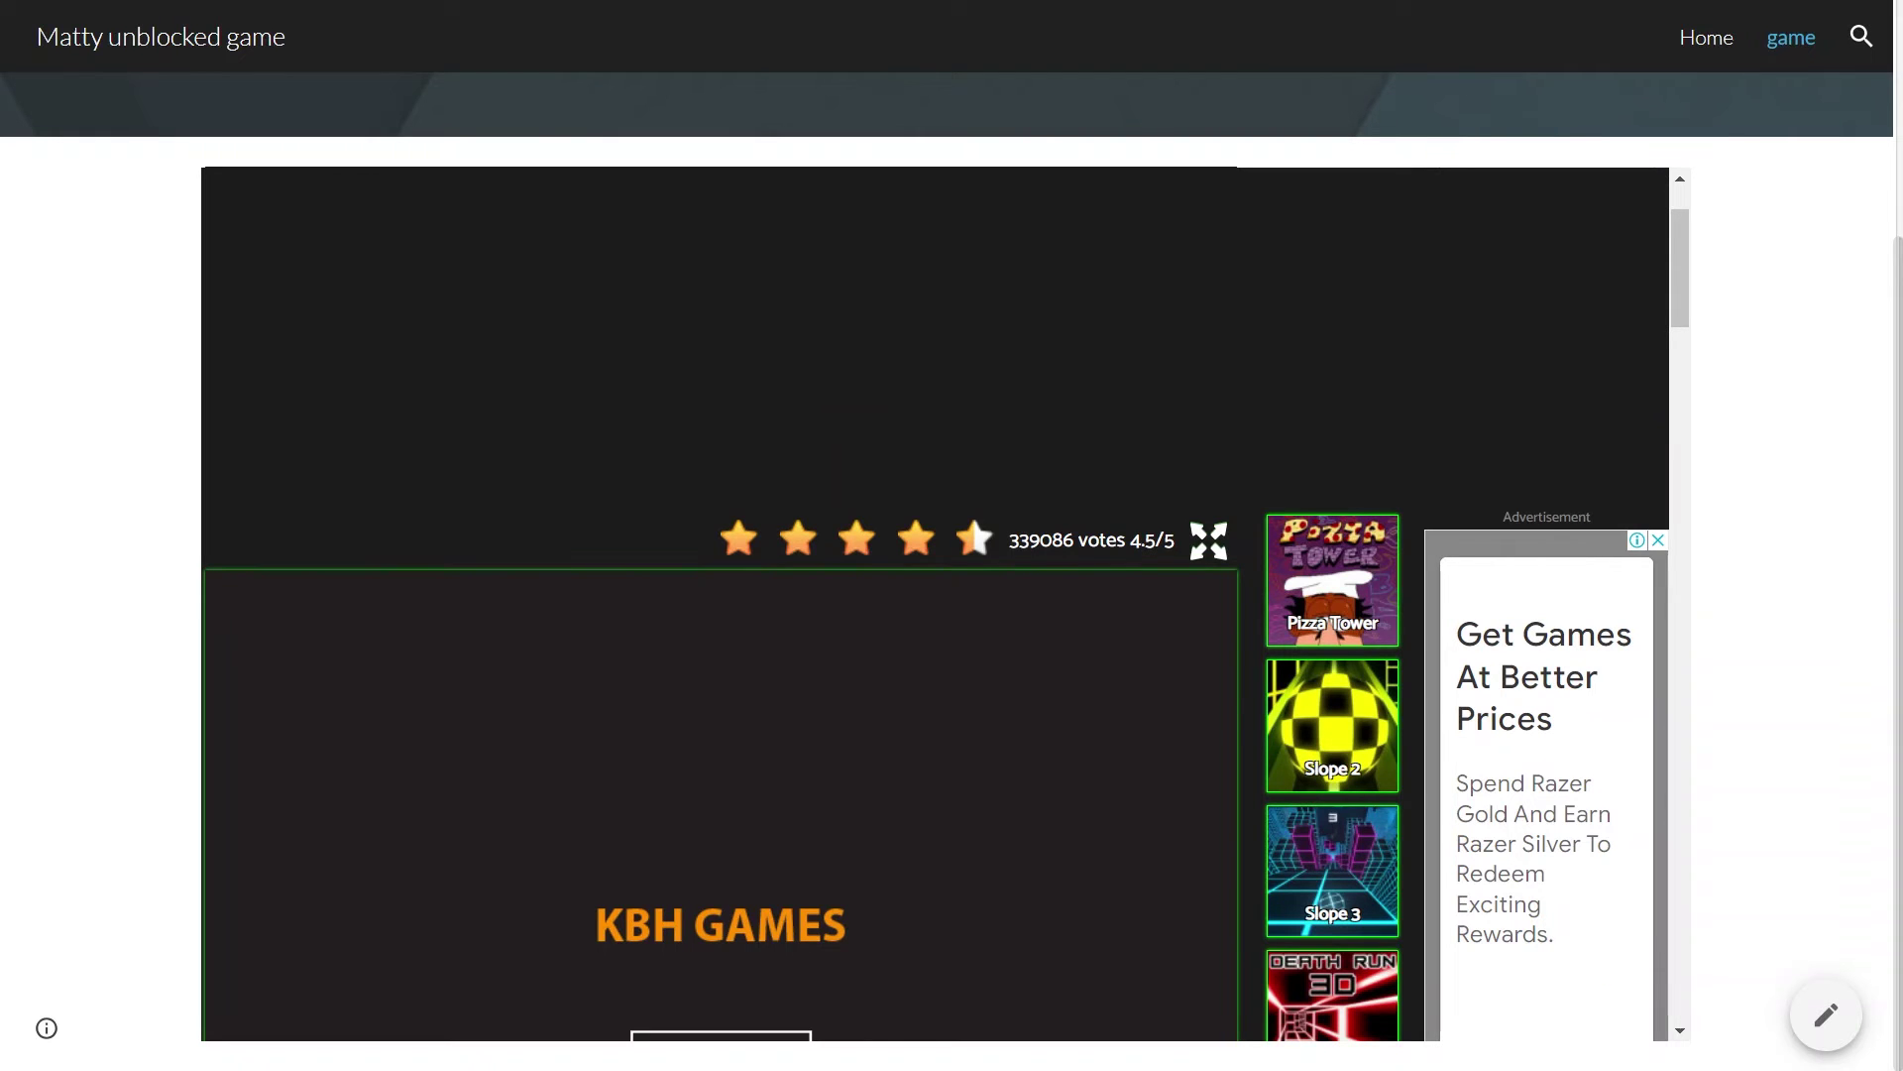
Return from the live site to the editor and open the site's page list.
left_click(1826, 1015)
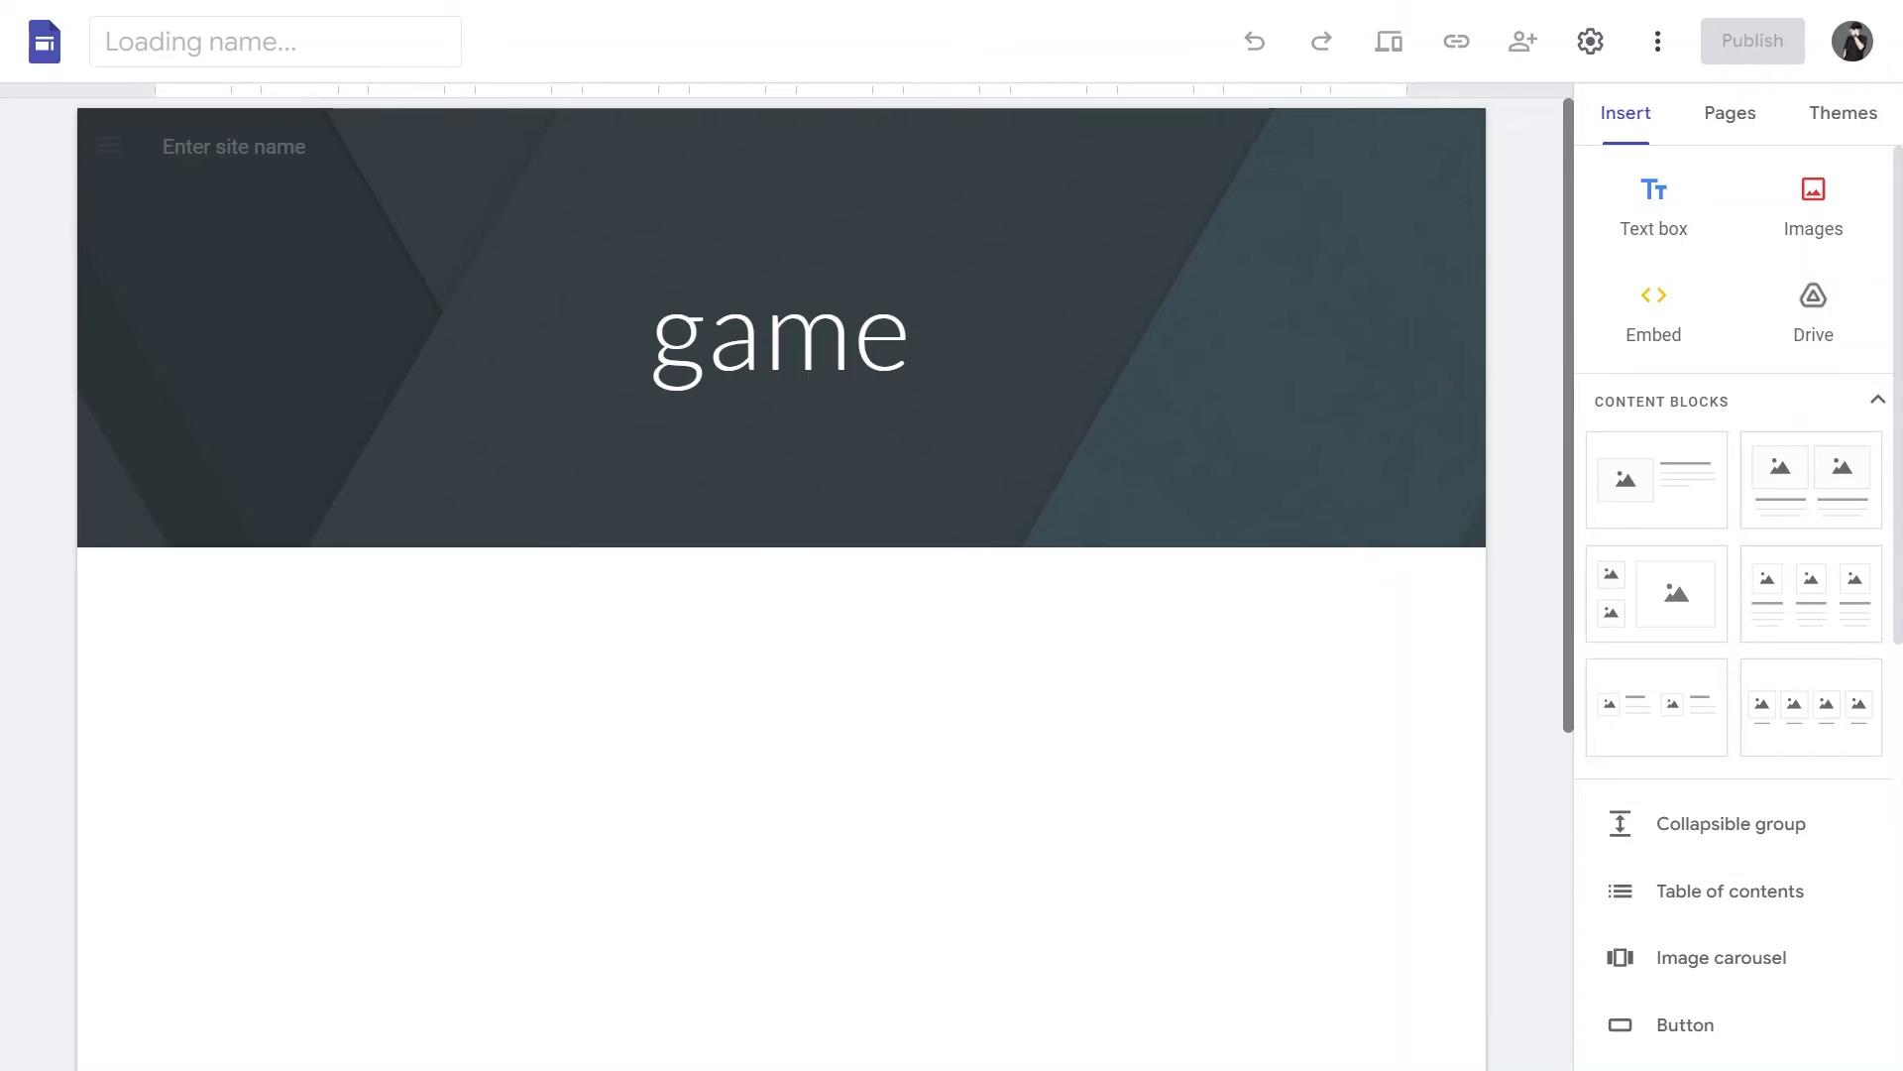
left_click_drag(1568, 415, 1568, 619)
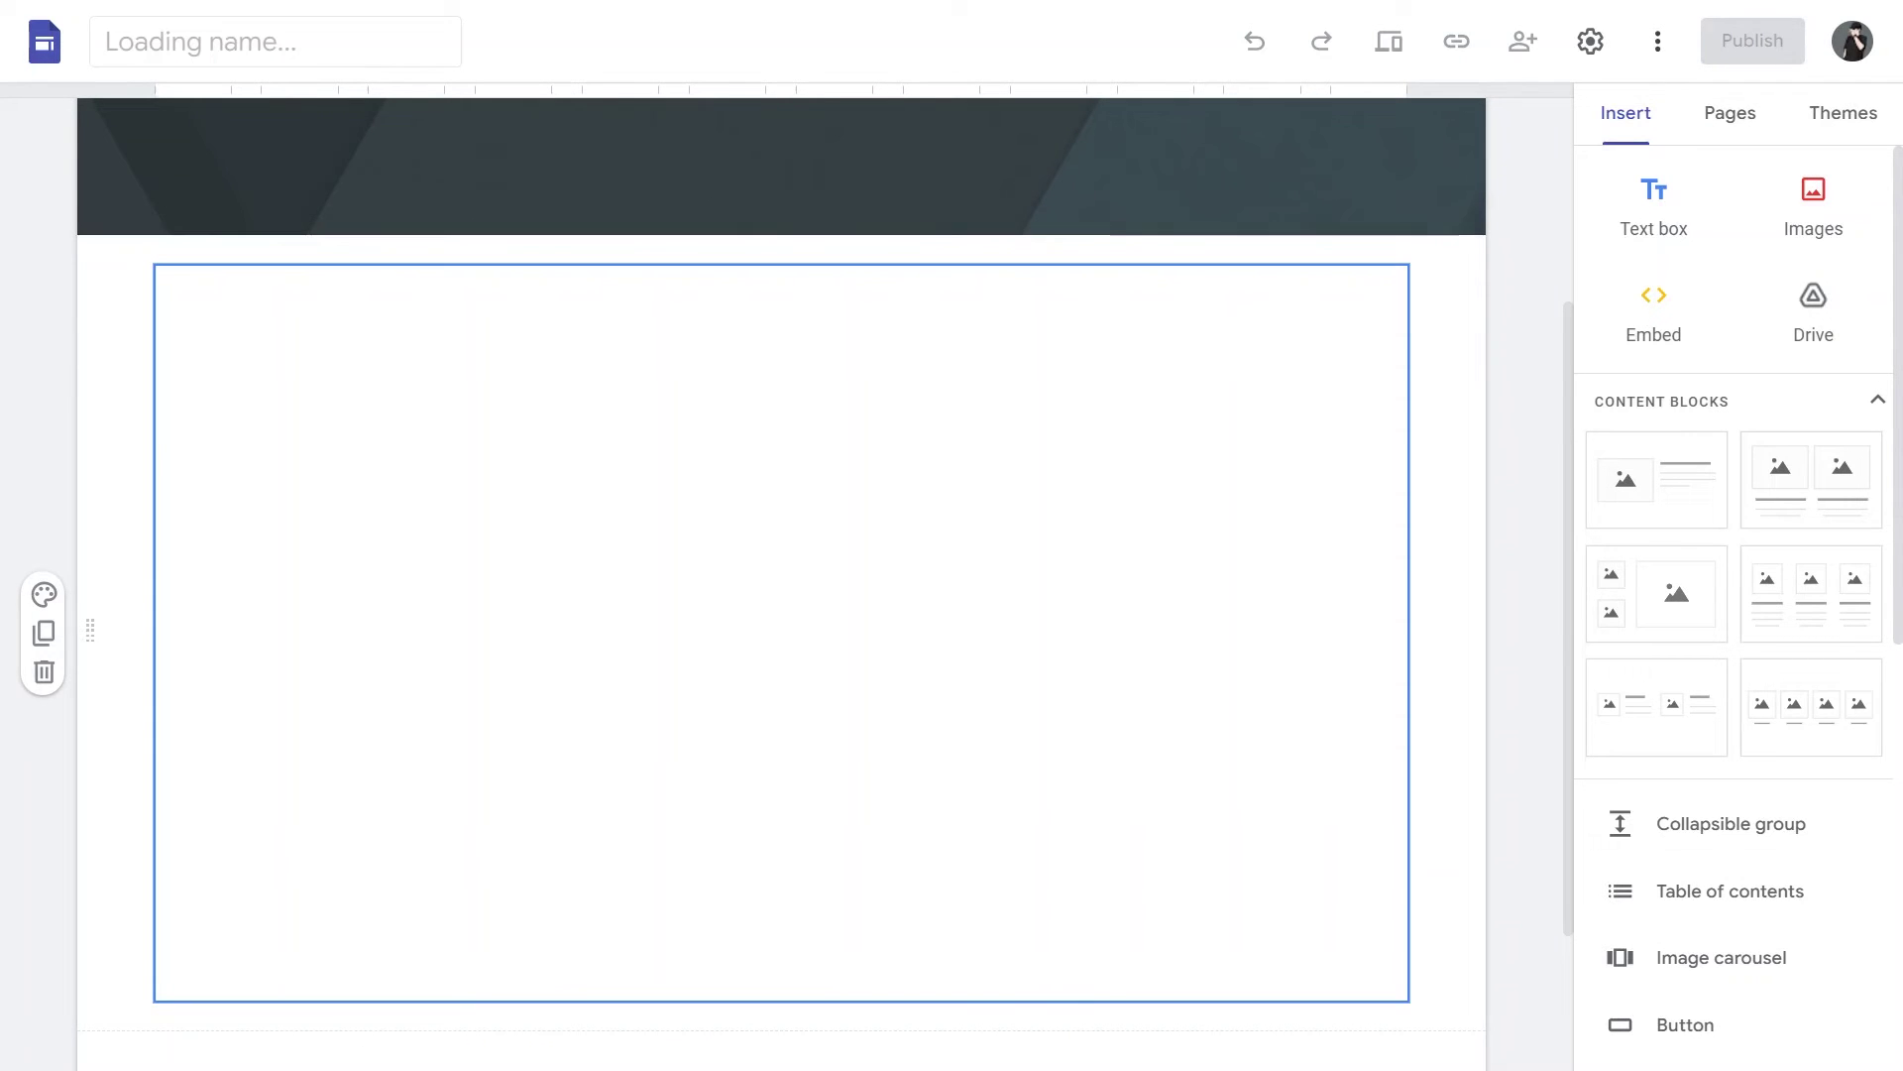
left_click(1730, 114)
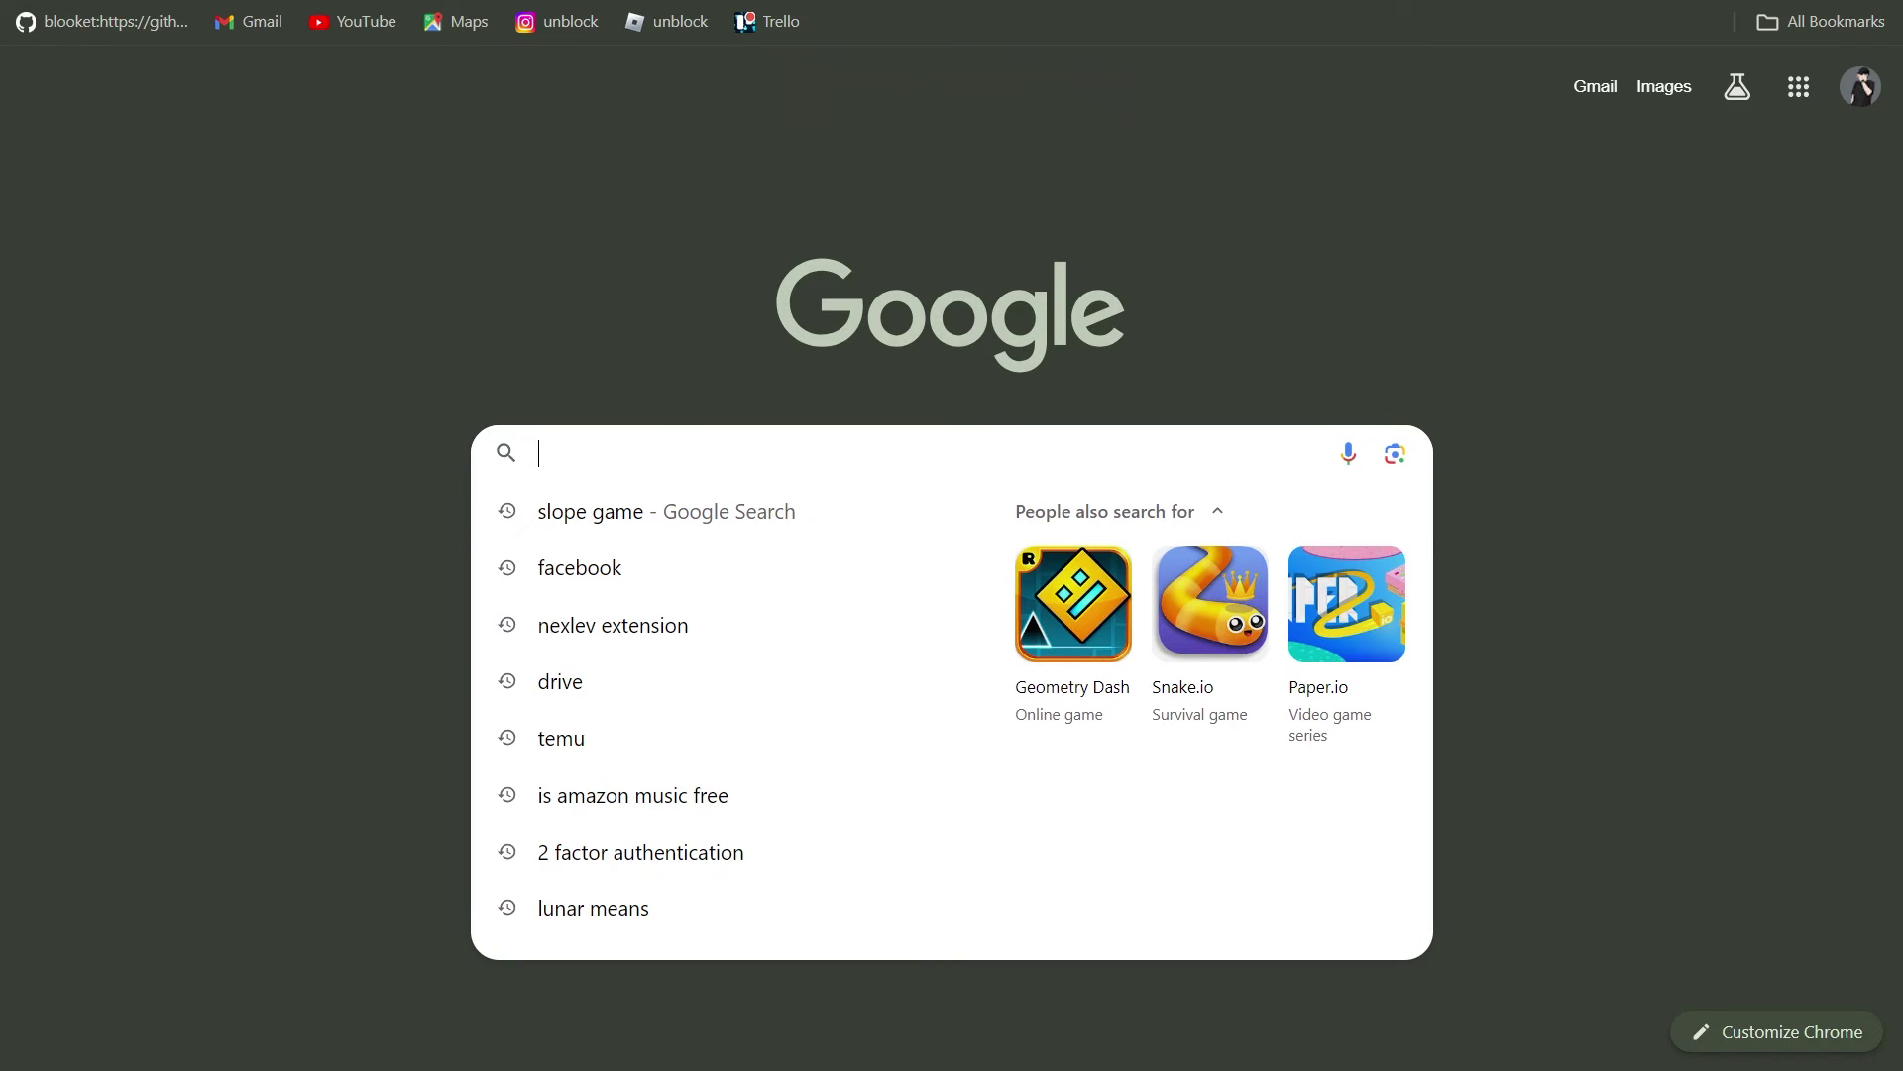
Find Tyrone's Unblocked Games through a Google search and open its Prison Gates game.
type("ty")
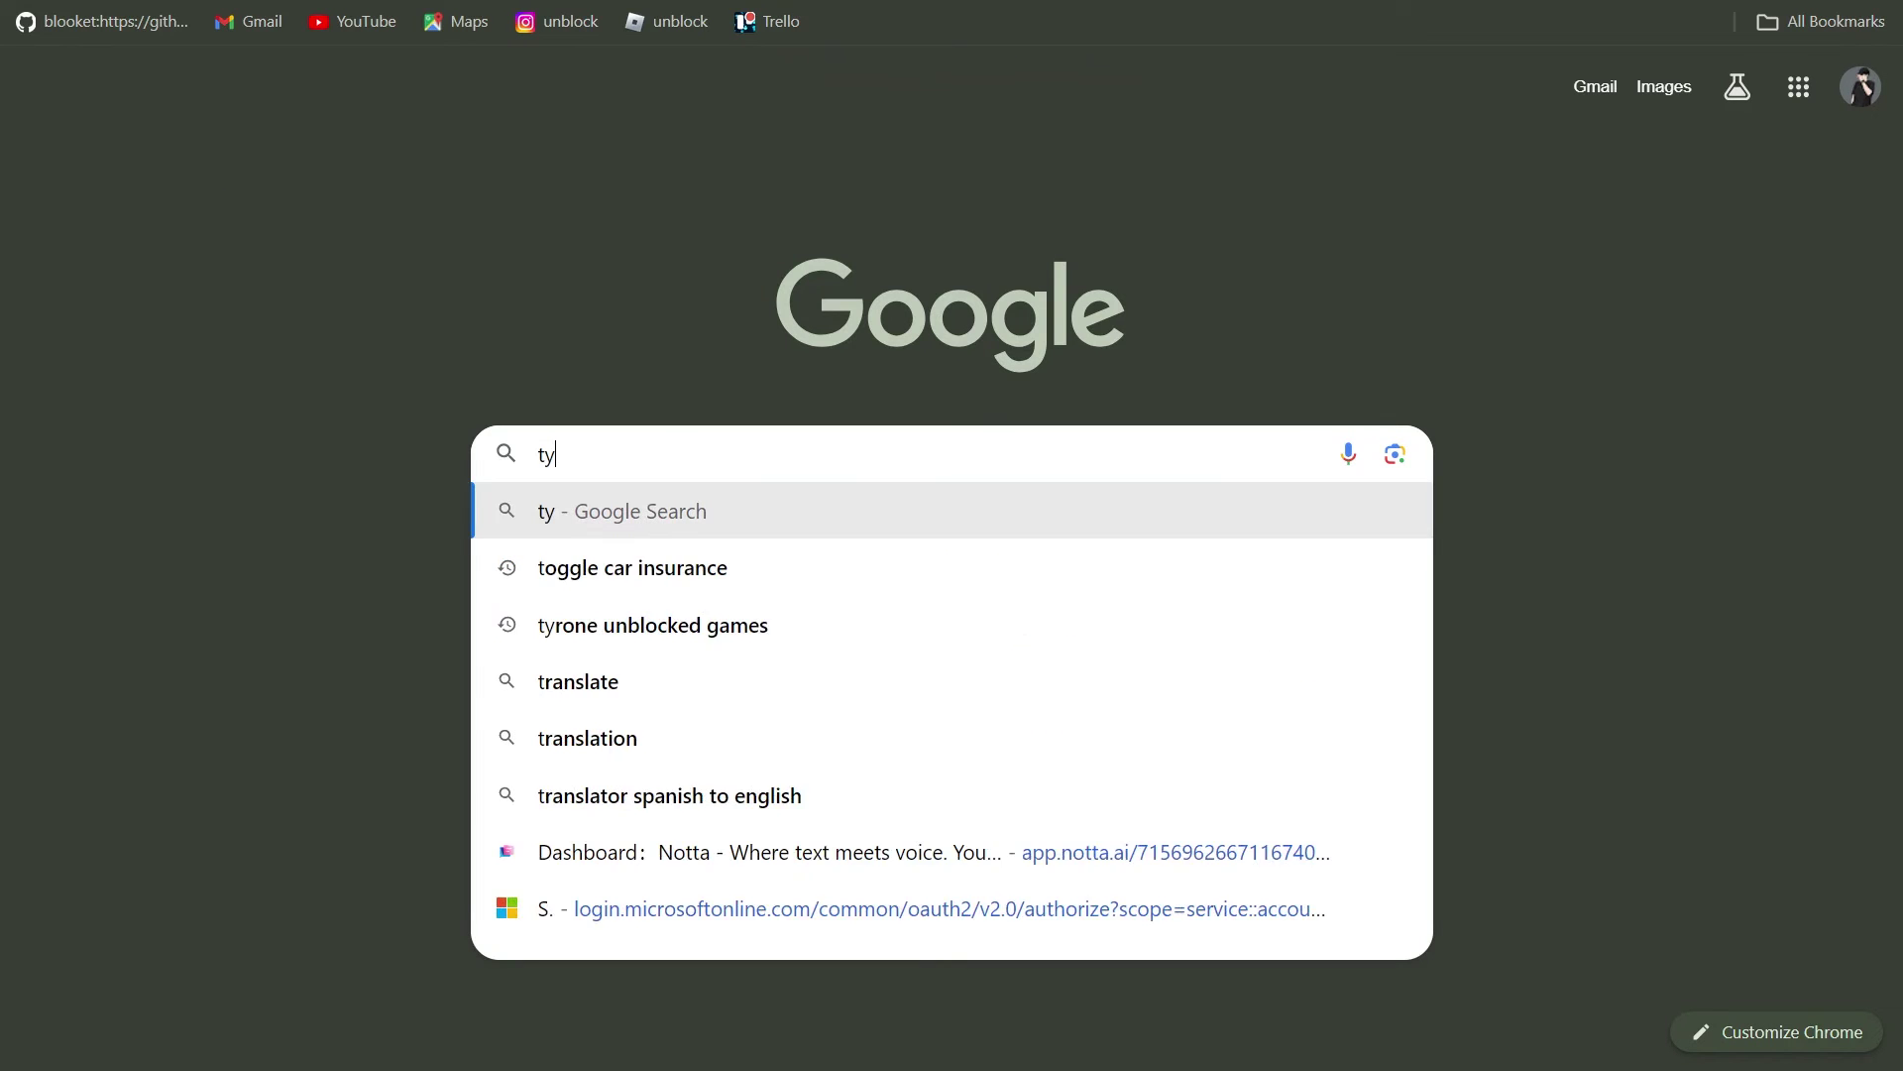
type("rone")
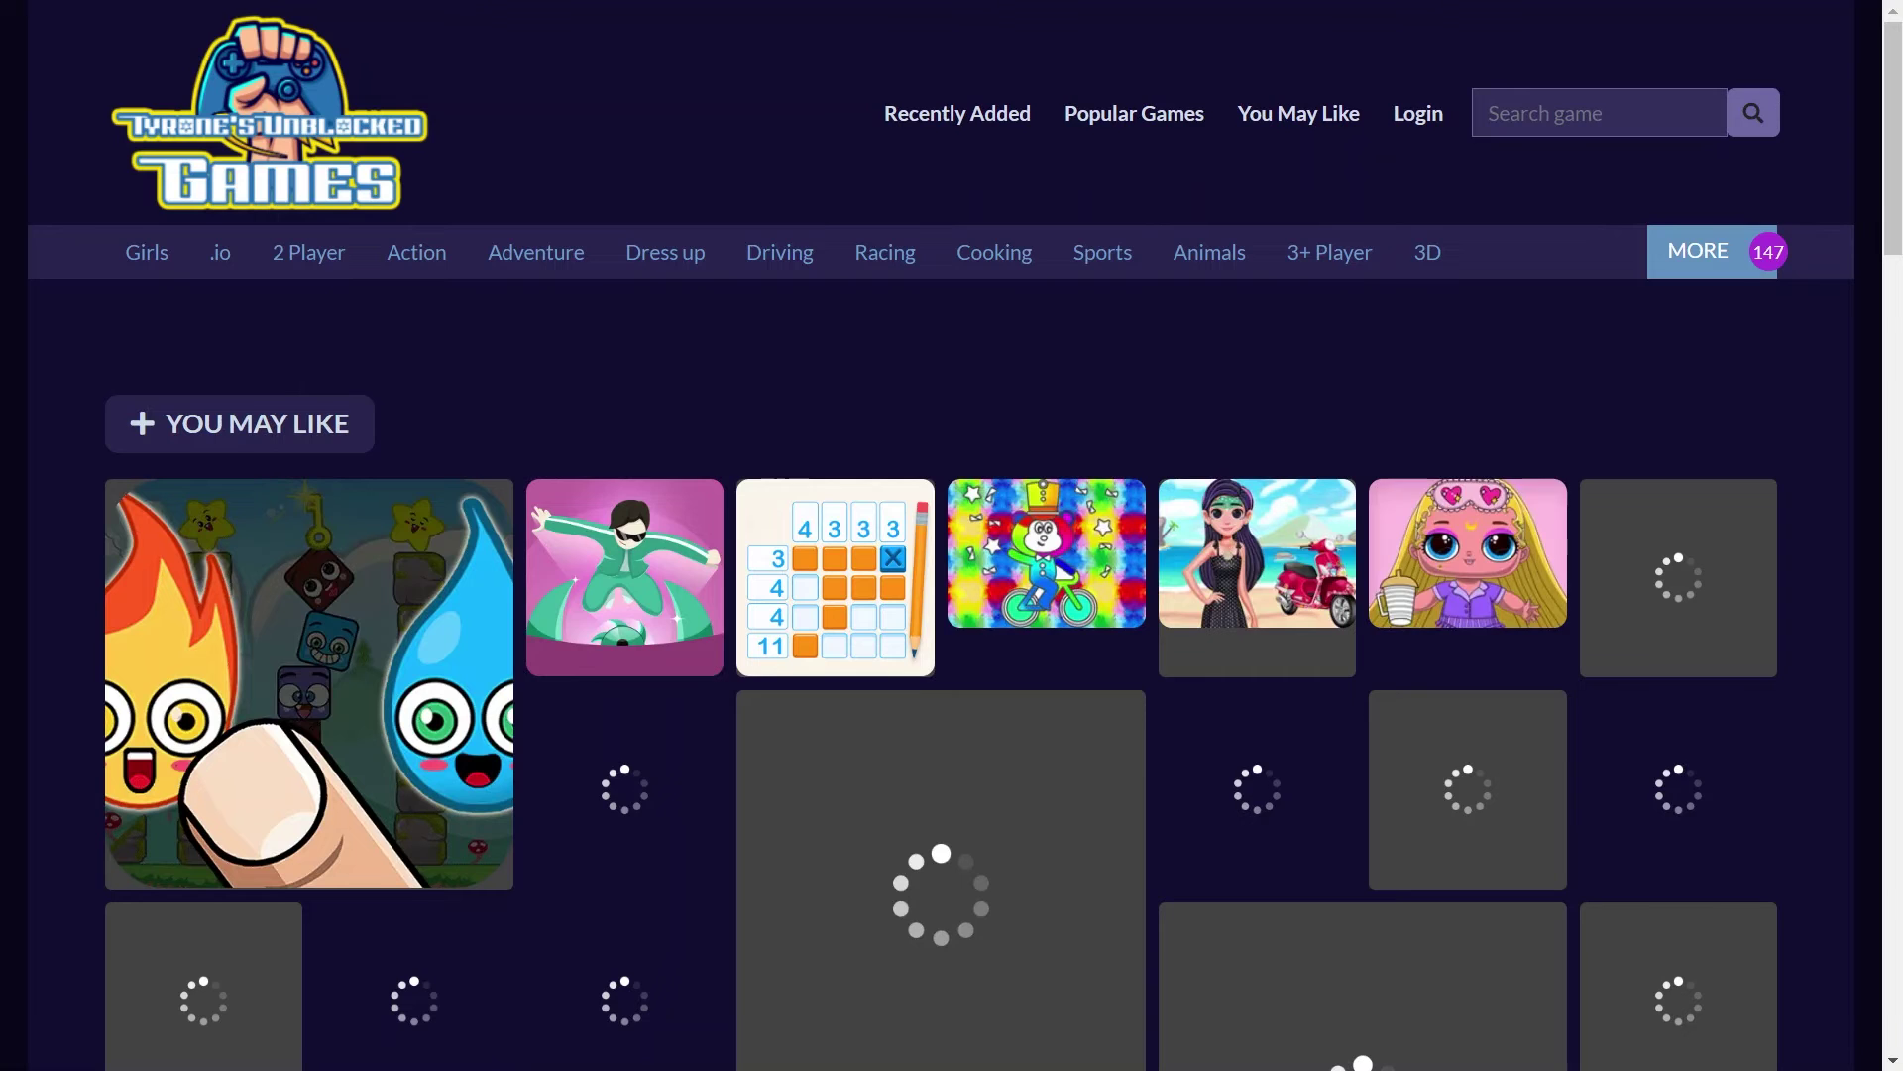
left_click_drag(1893, 139, 1894, 393)
scroll(952, 536, "up", 15)
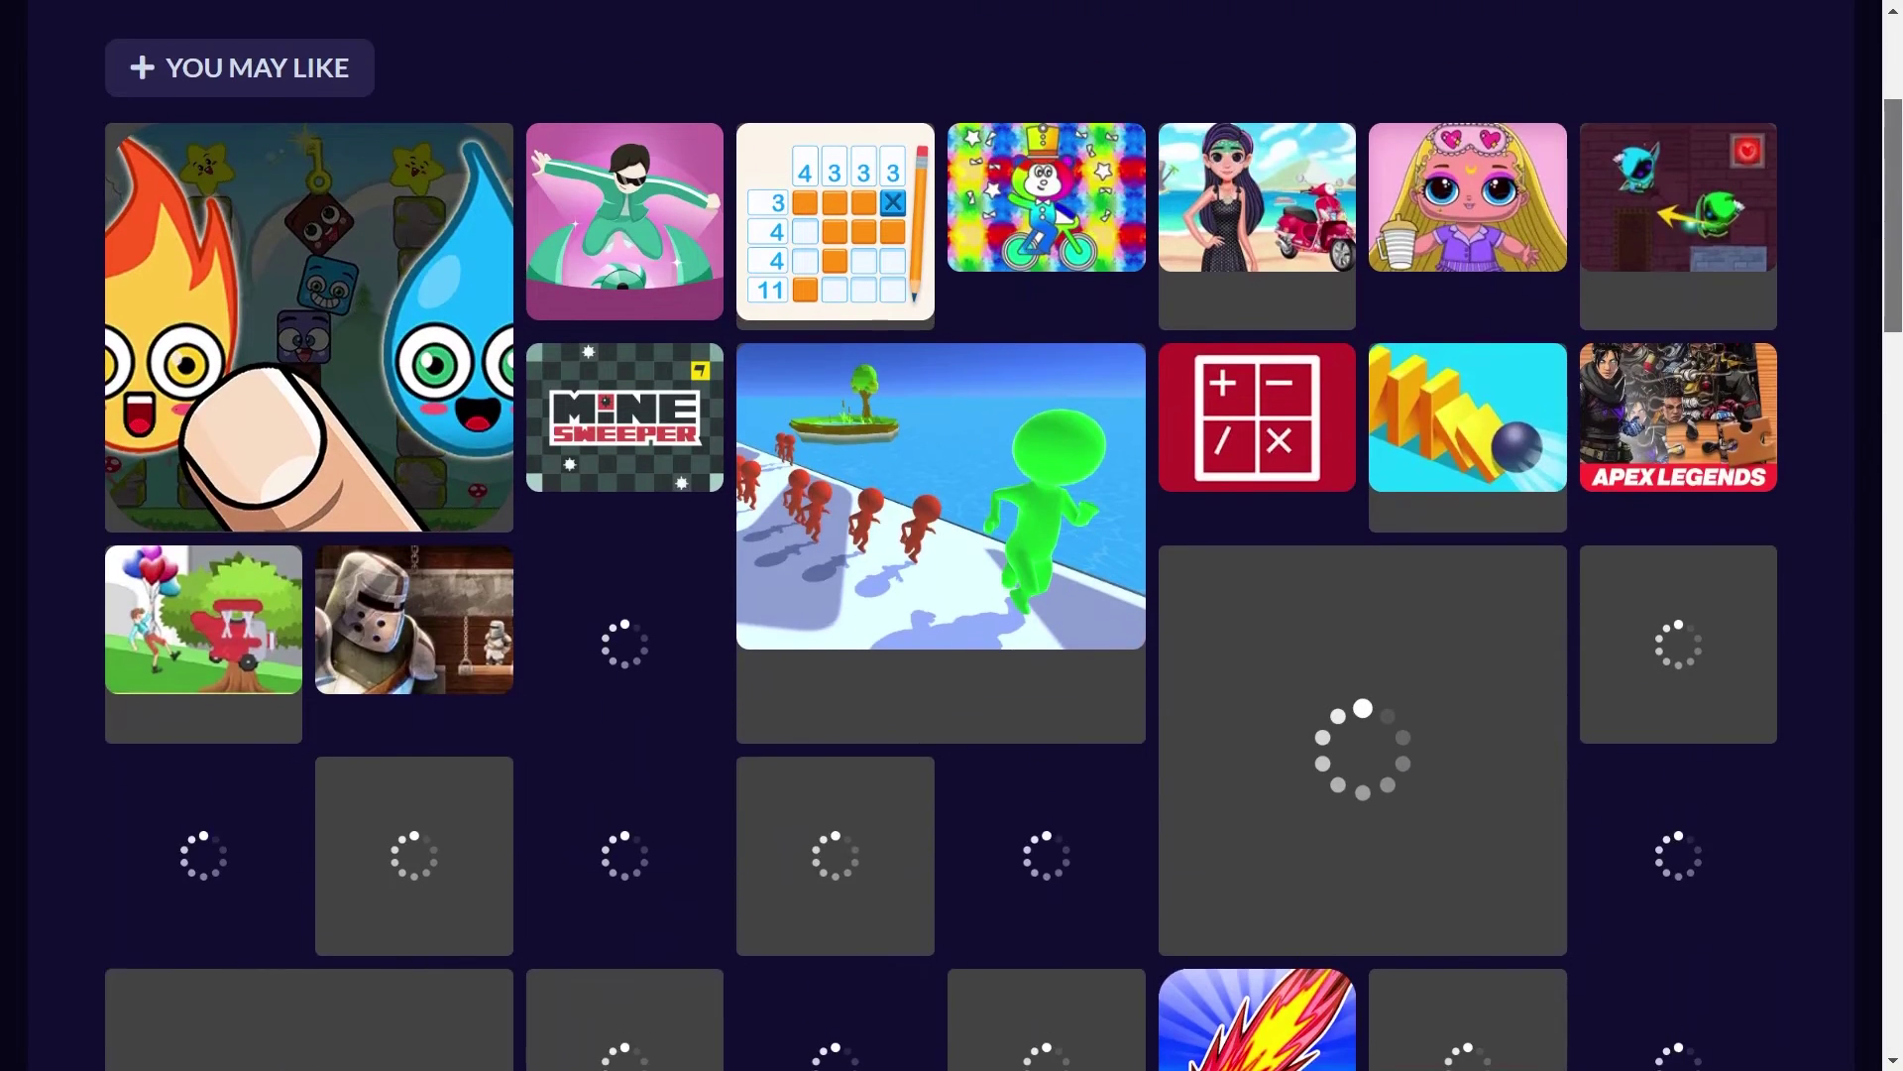
scroll(942, 446, "down", 4)
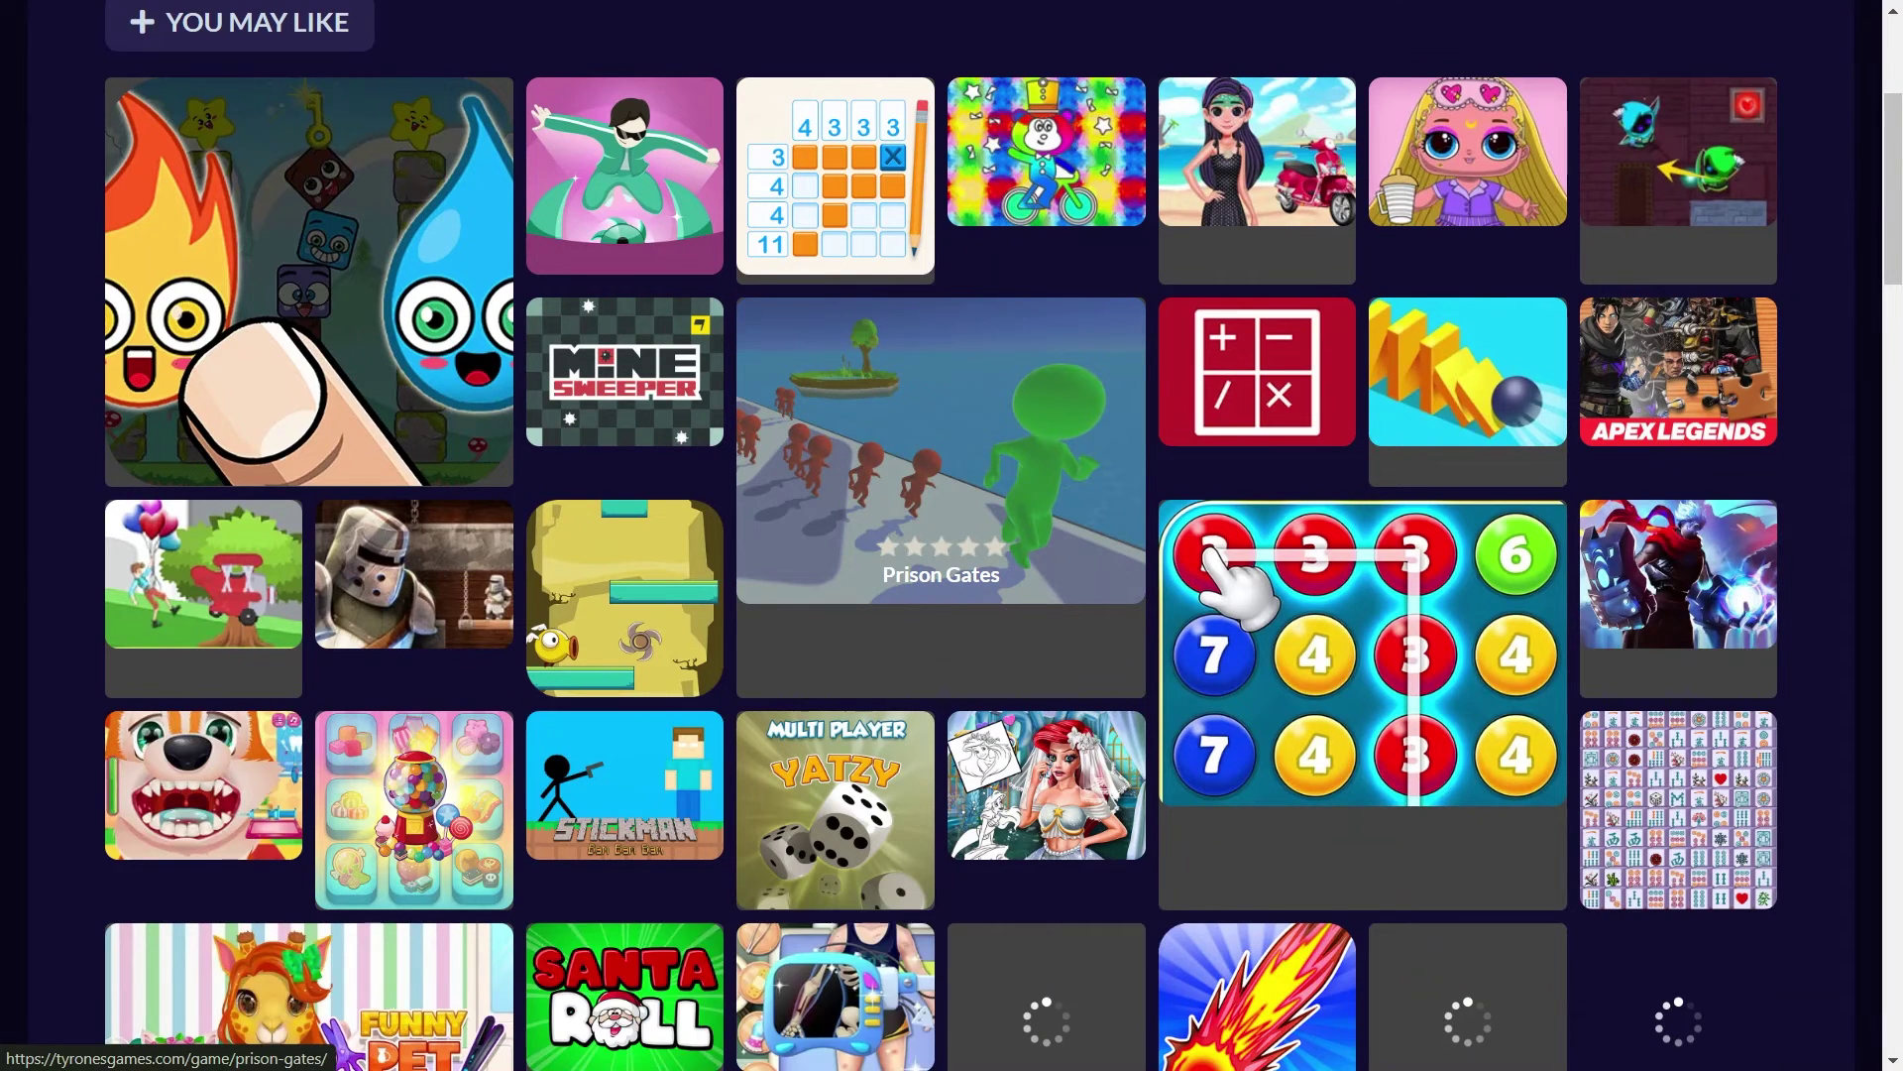
left_click(942, 447)
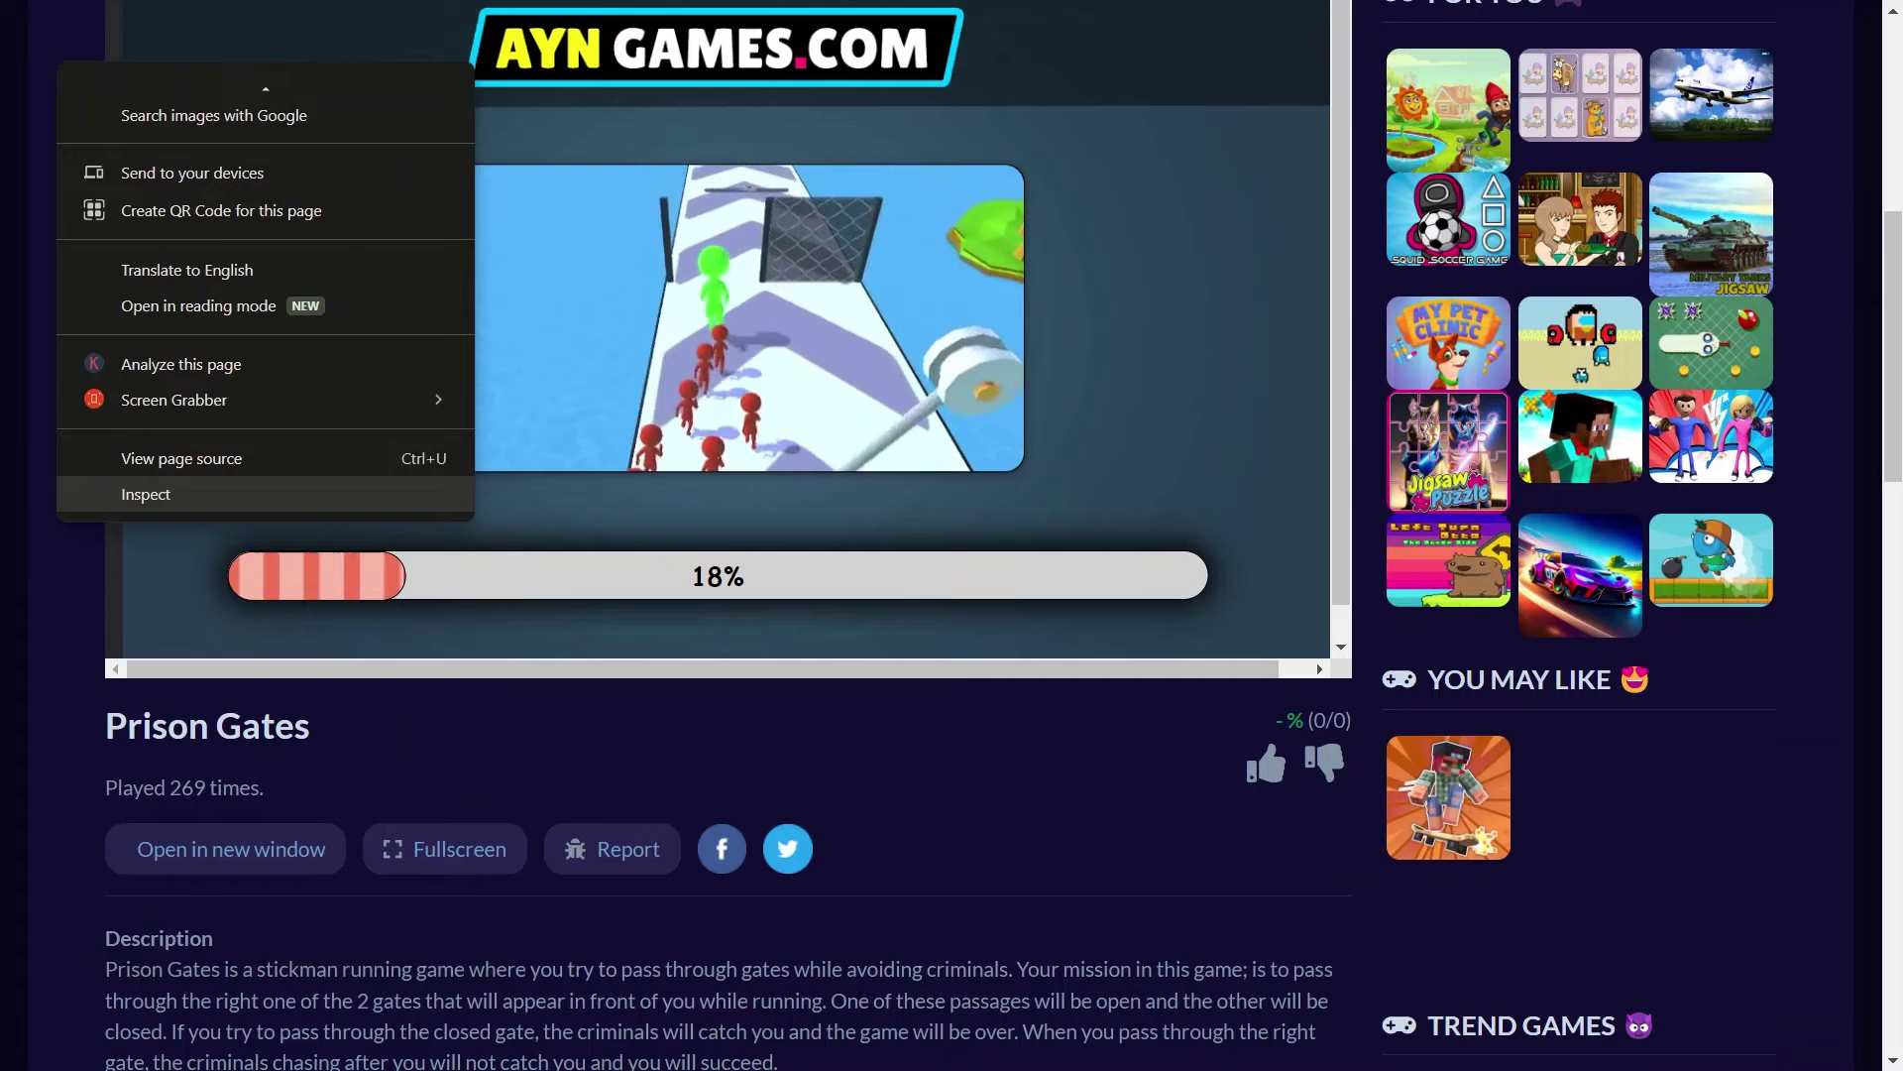
Inspect the Prison Gates game frame in the page code and copy the address of its embedded document.
key("Return")
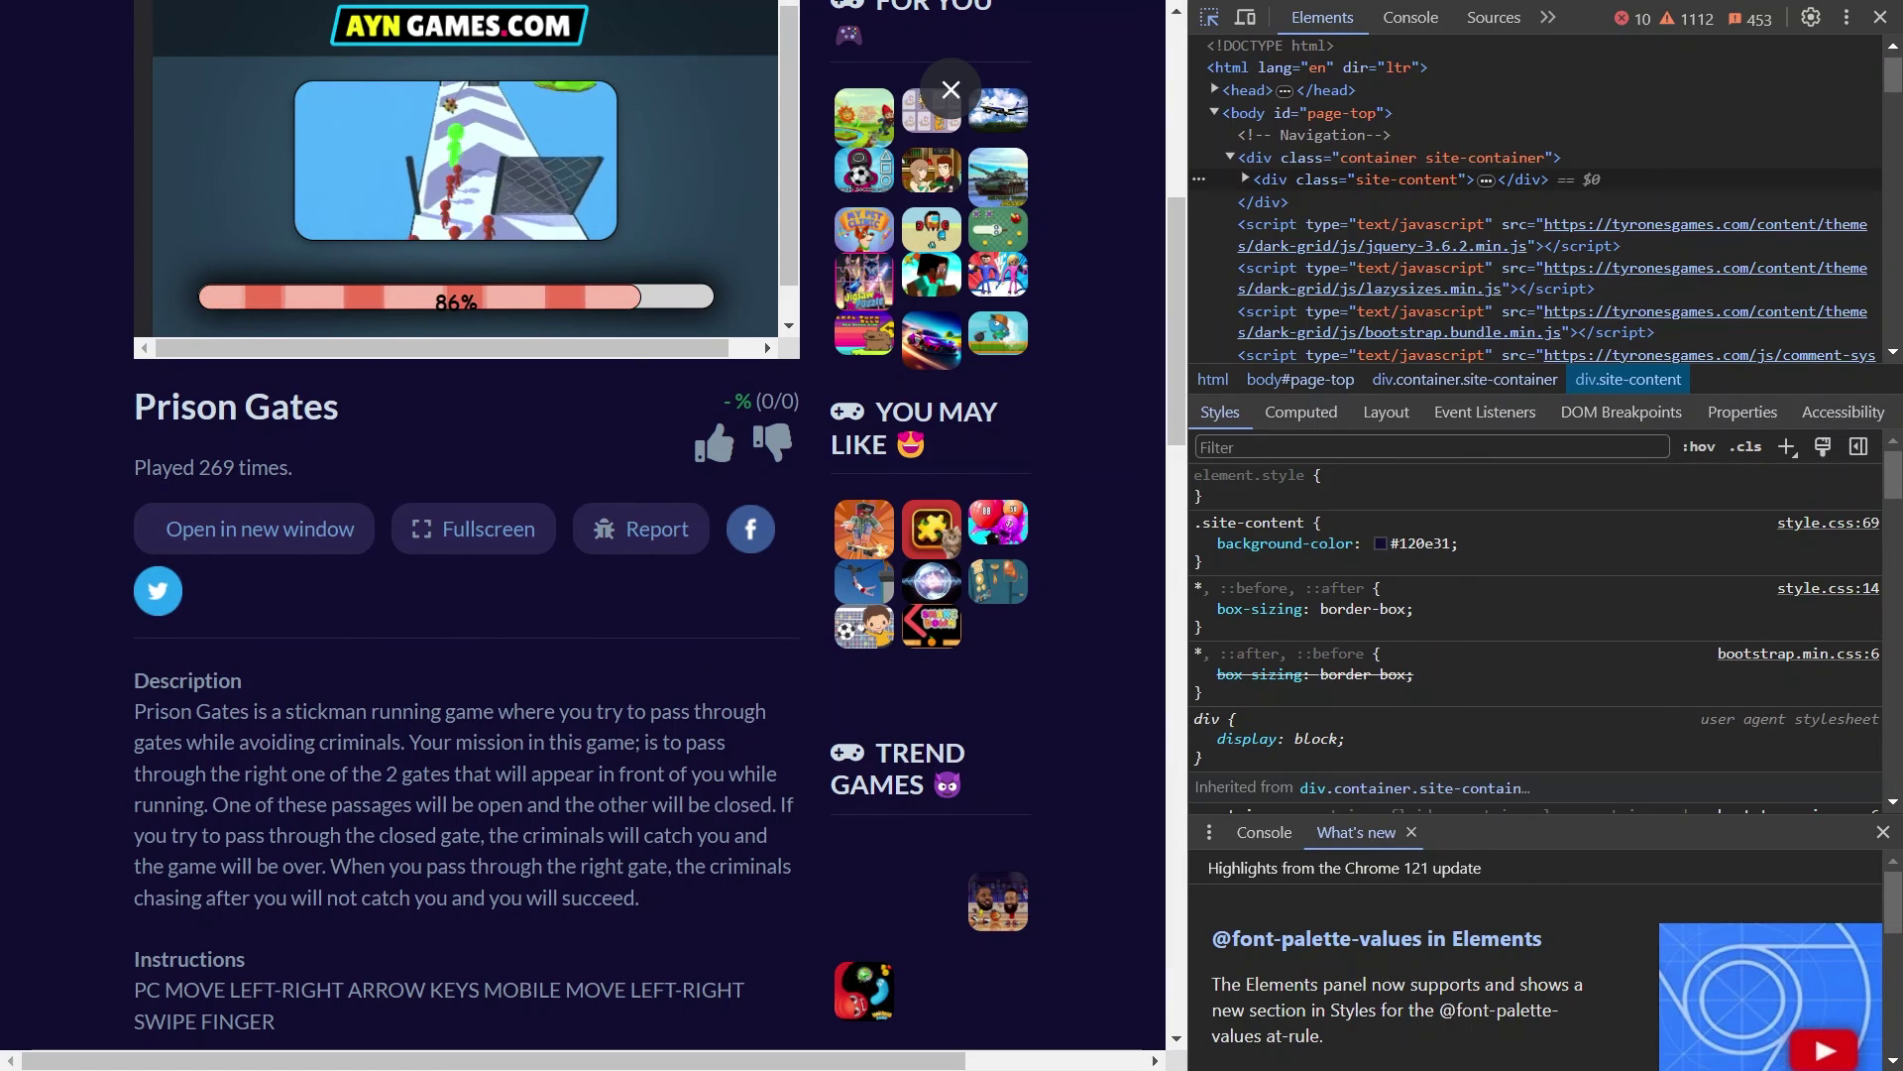
key("ctrl+shift+c")
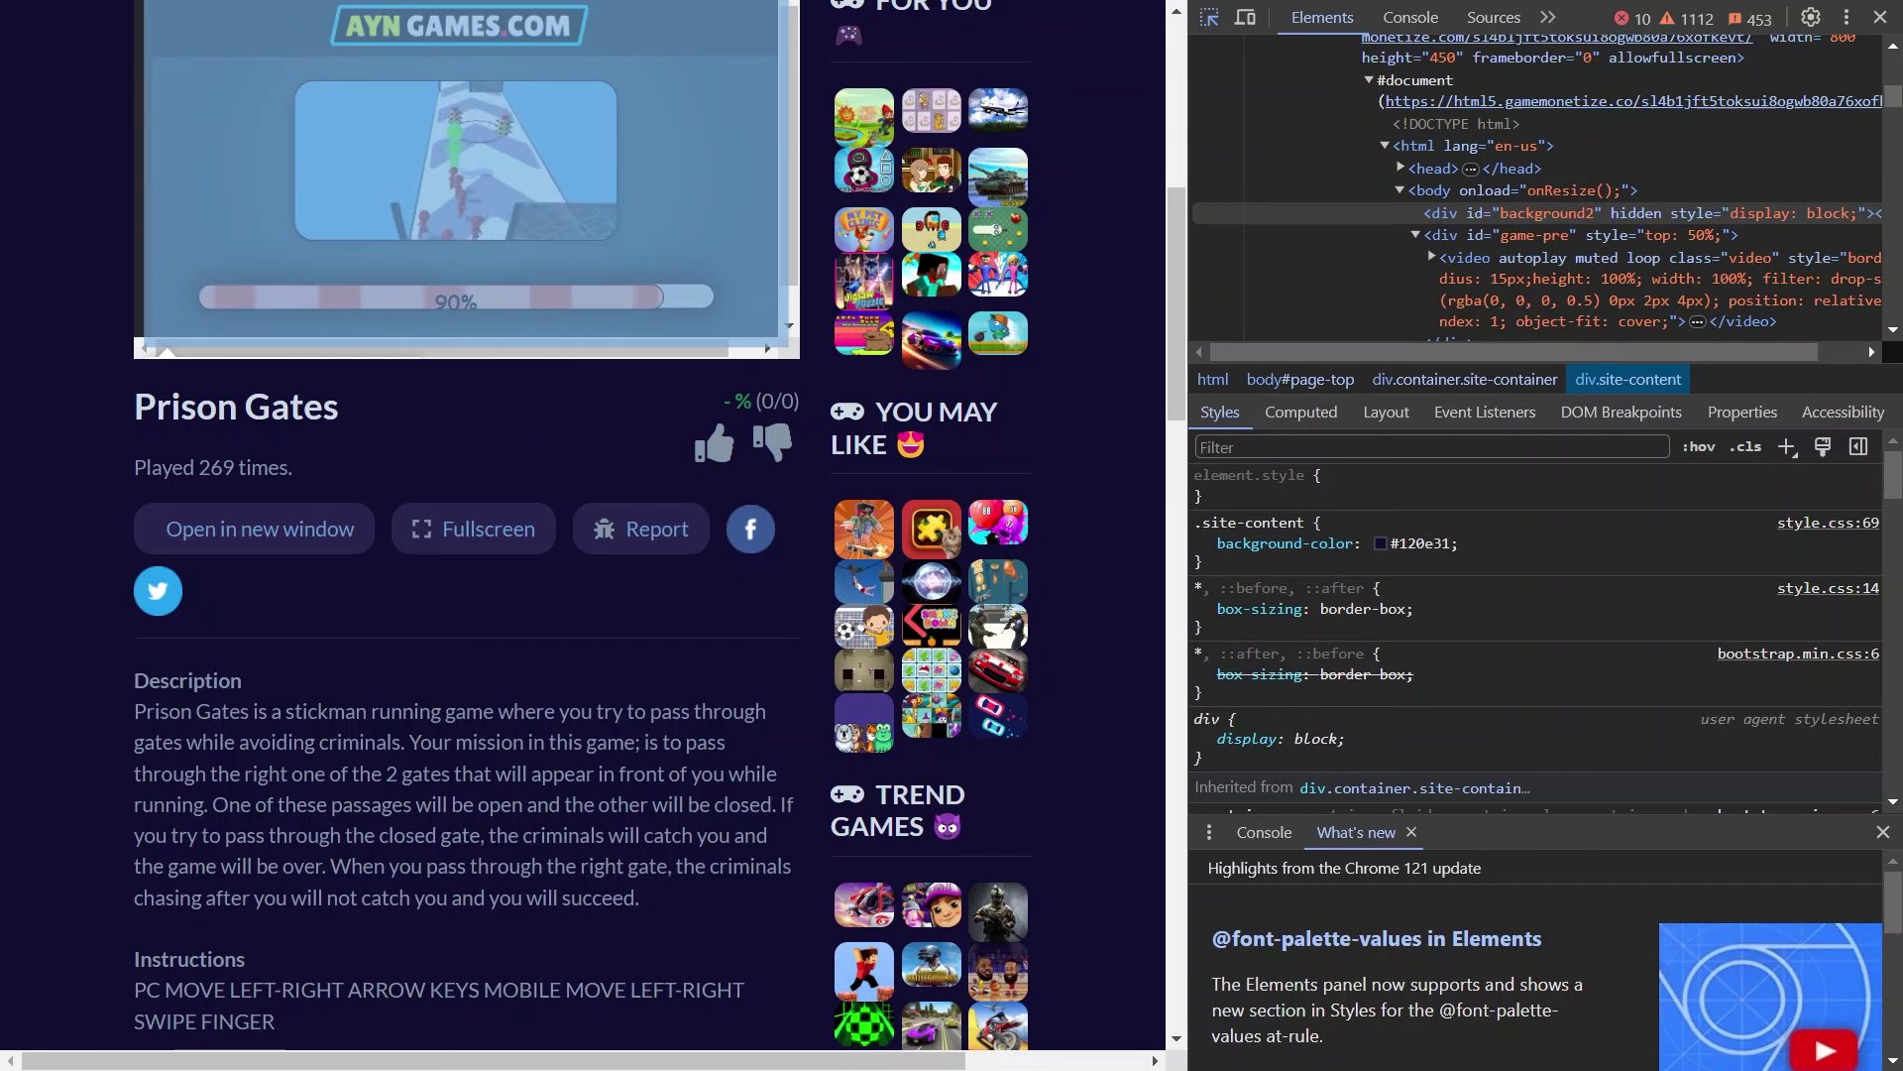
left_click(456, 189)
left_click(1487, 67)
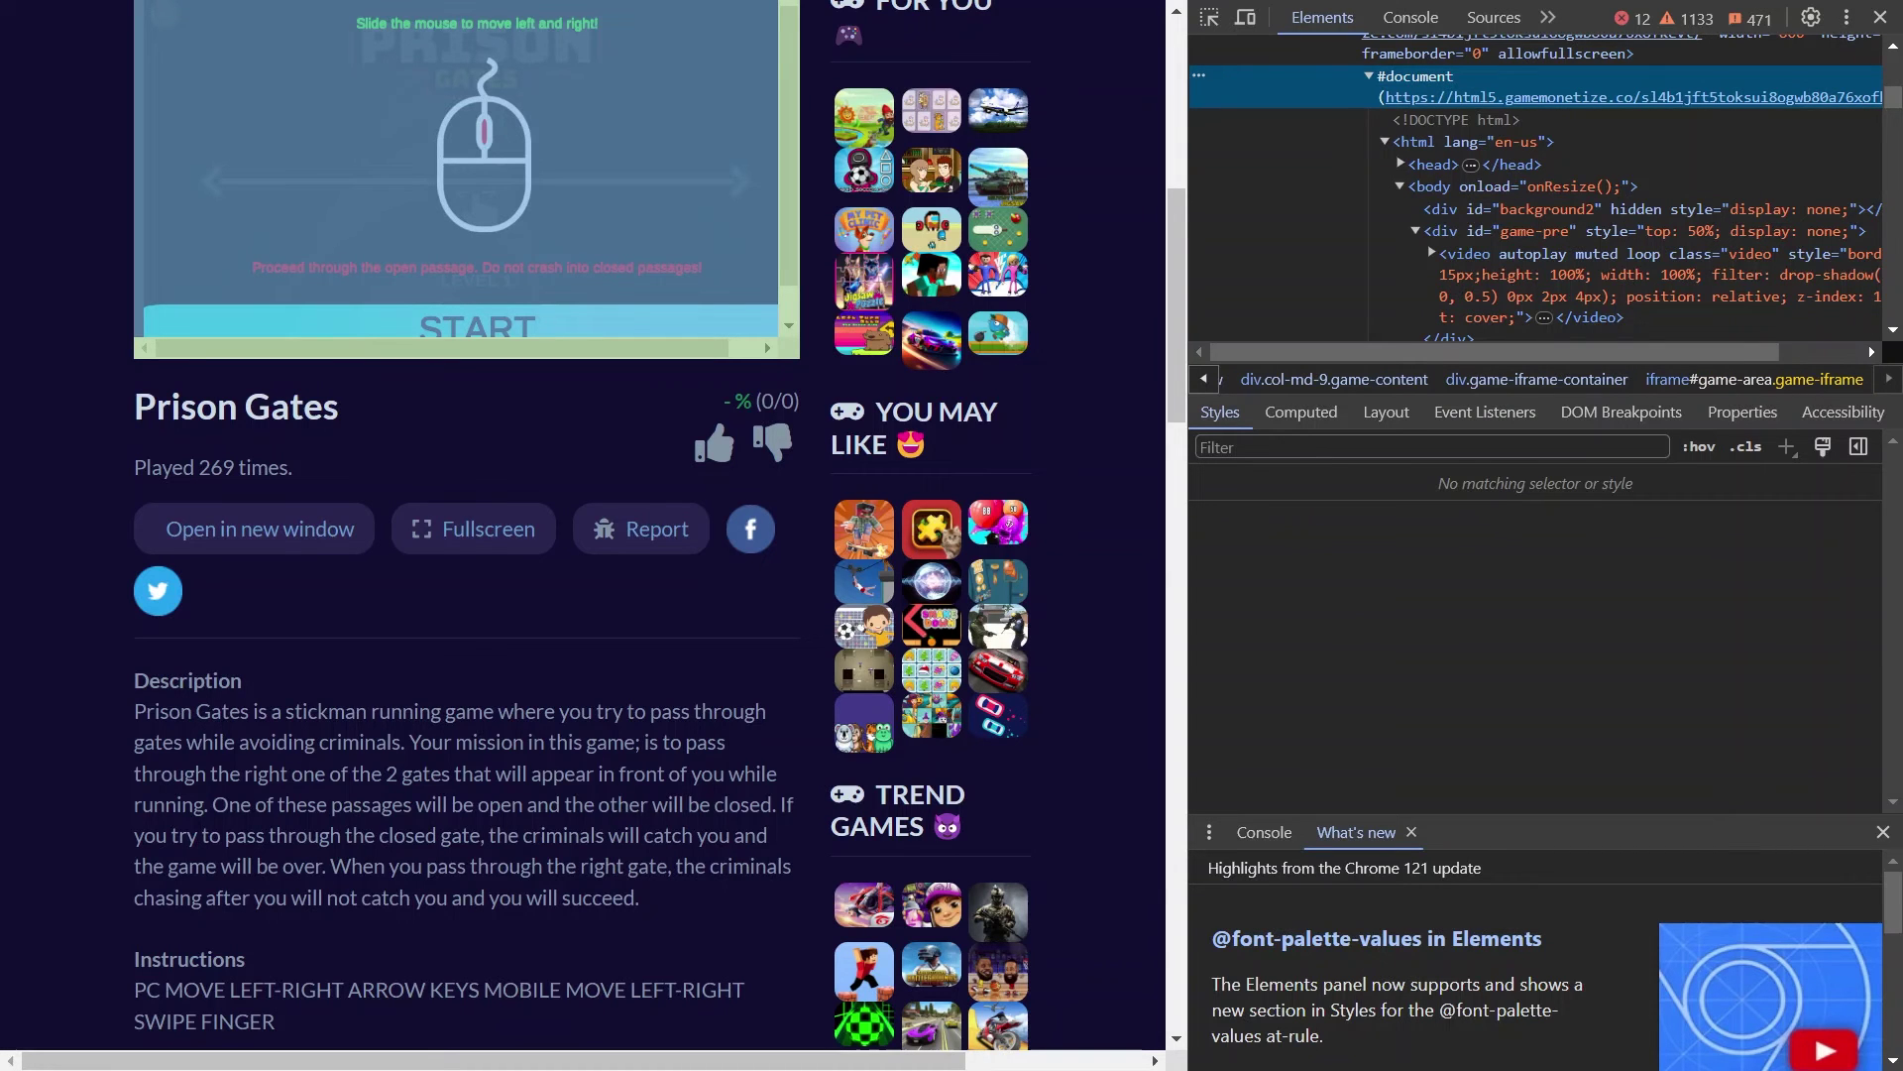
right_click(1545, 99)
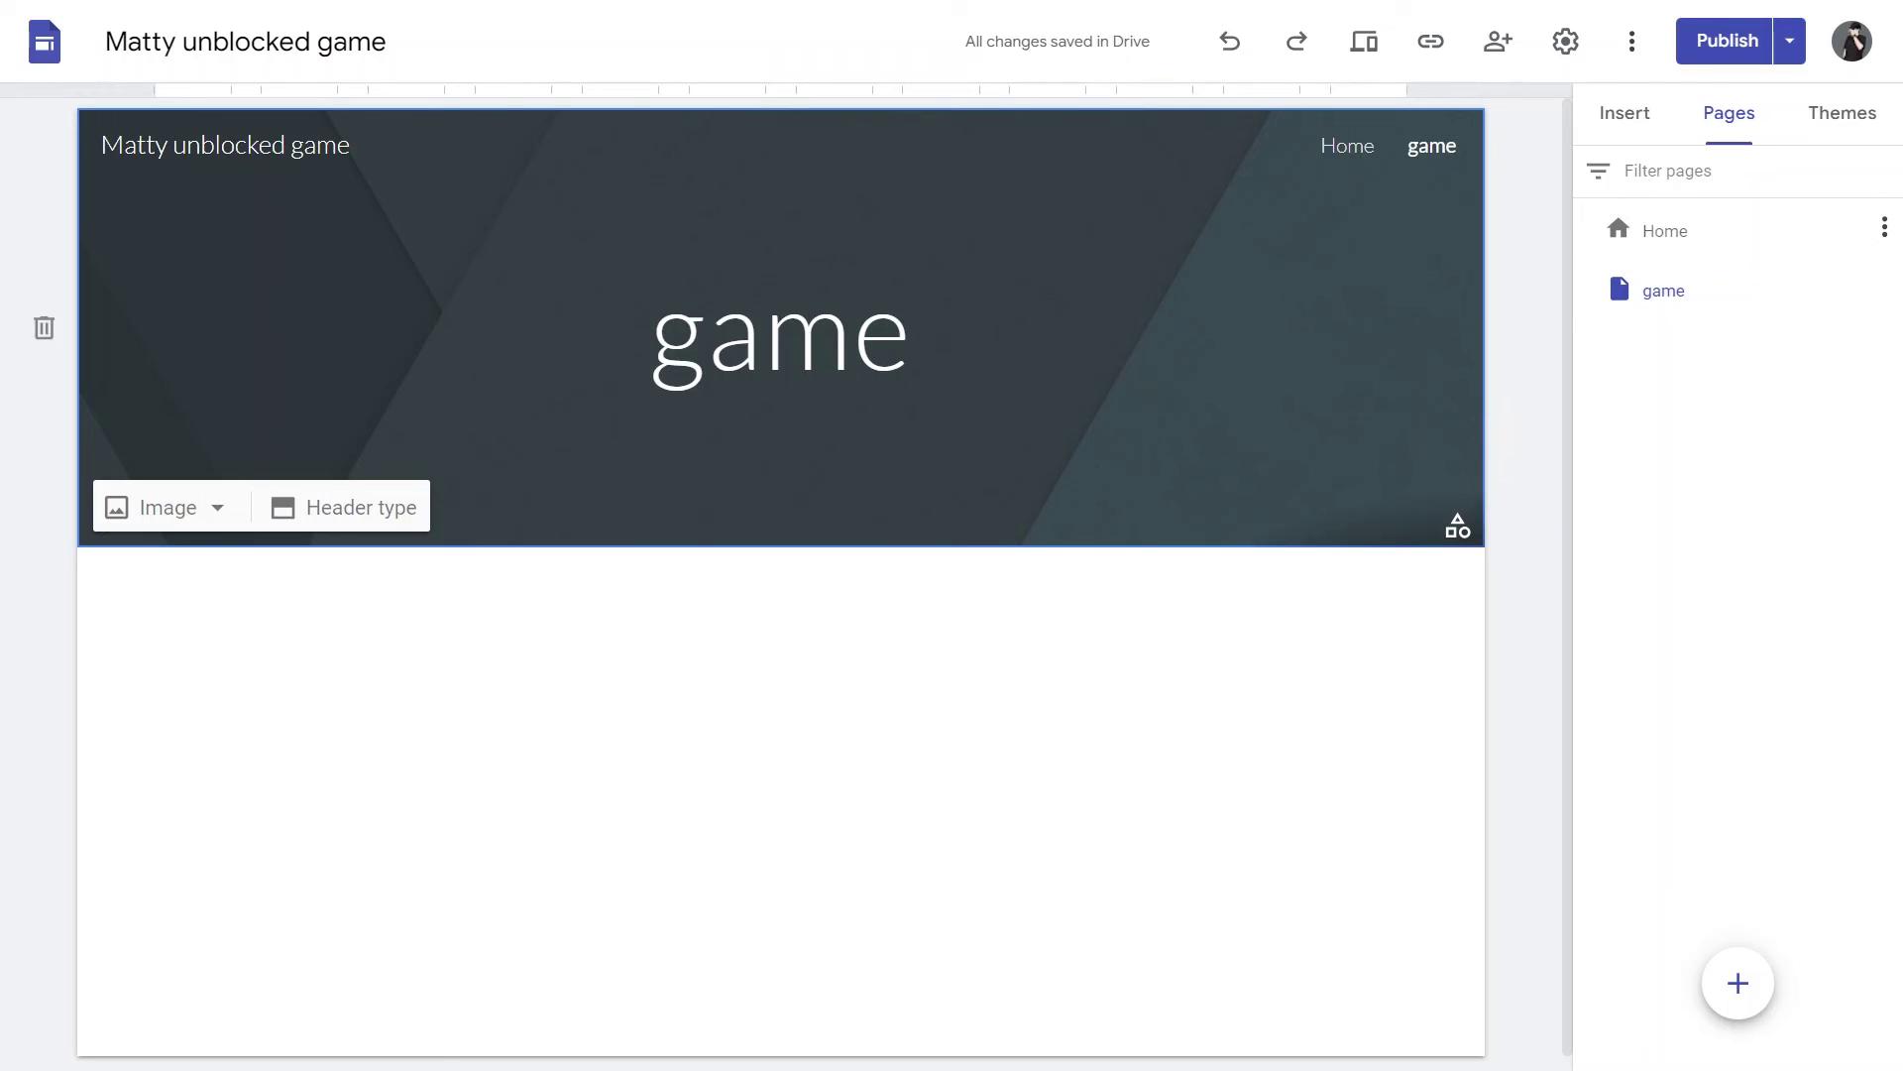
left_click(1625, 114)
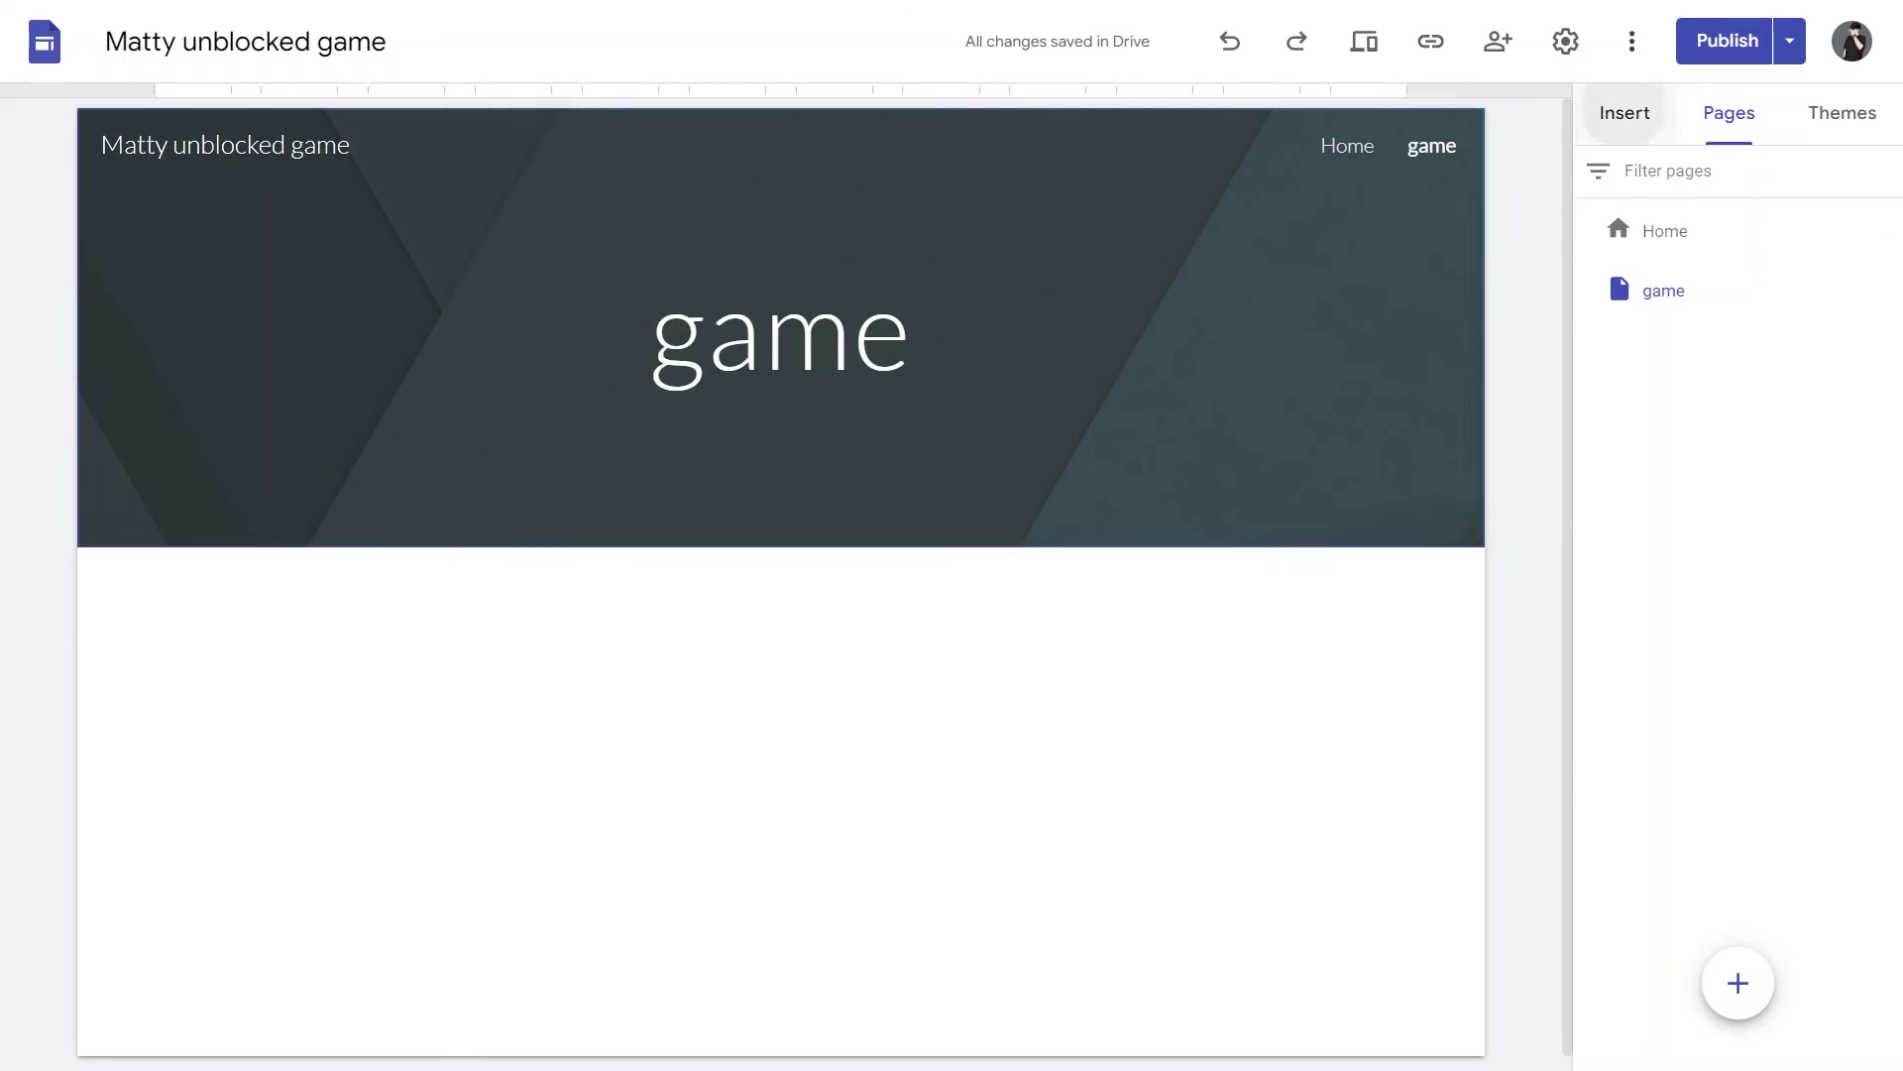
left_click(1653, 313)
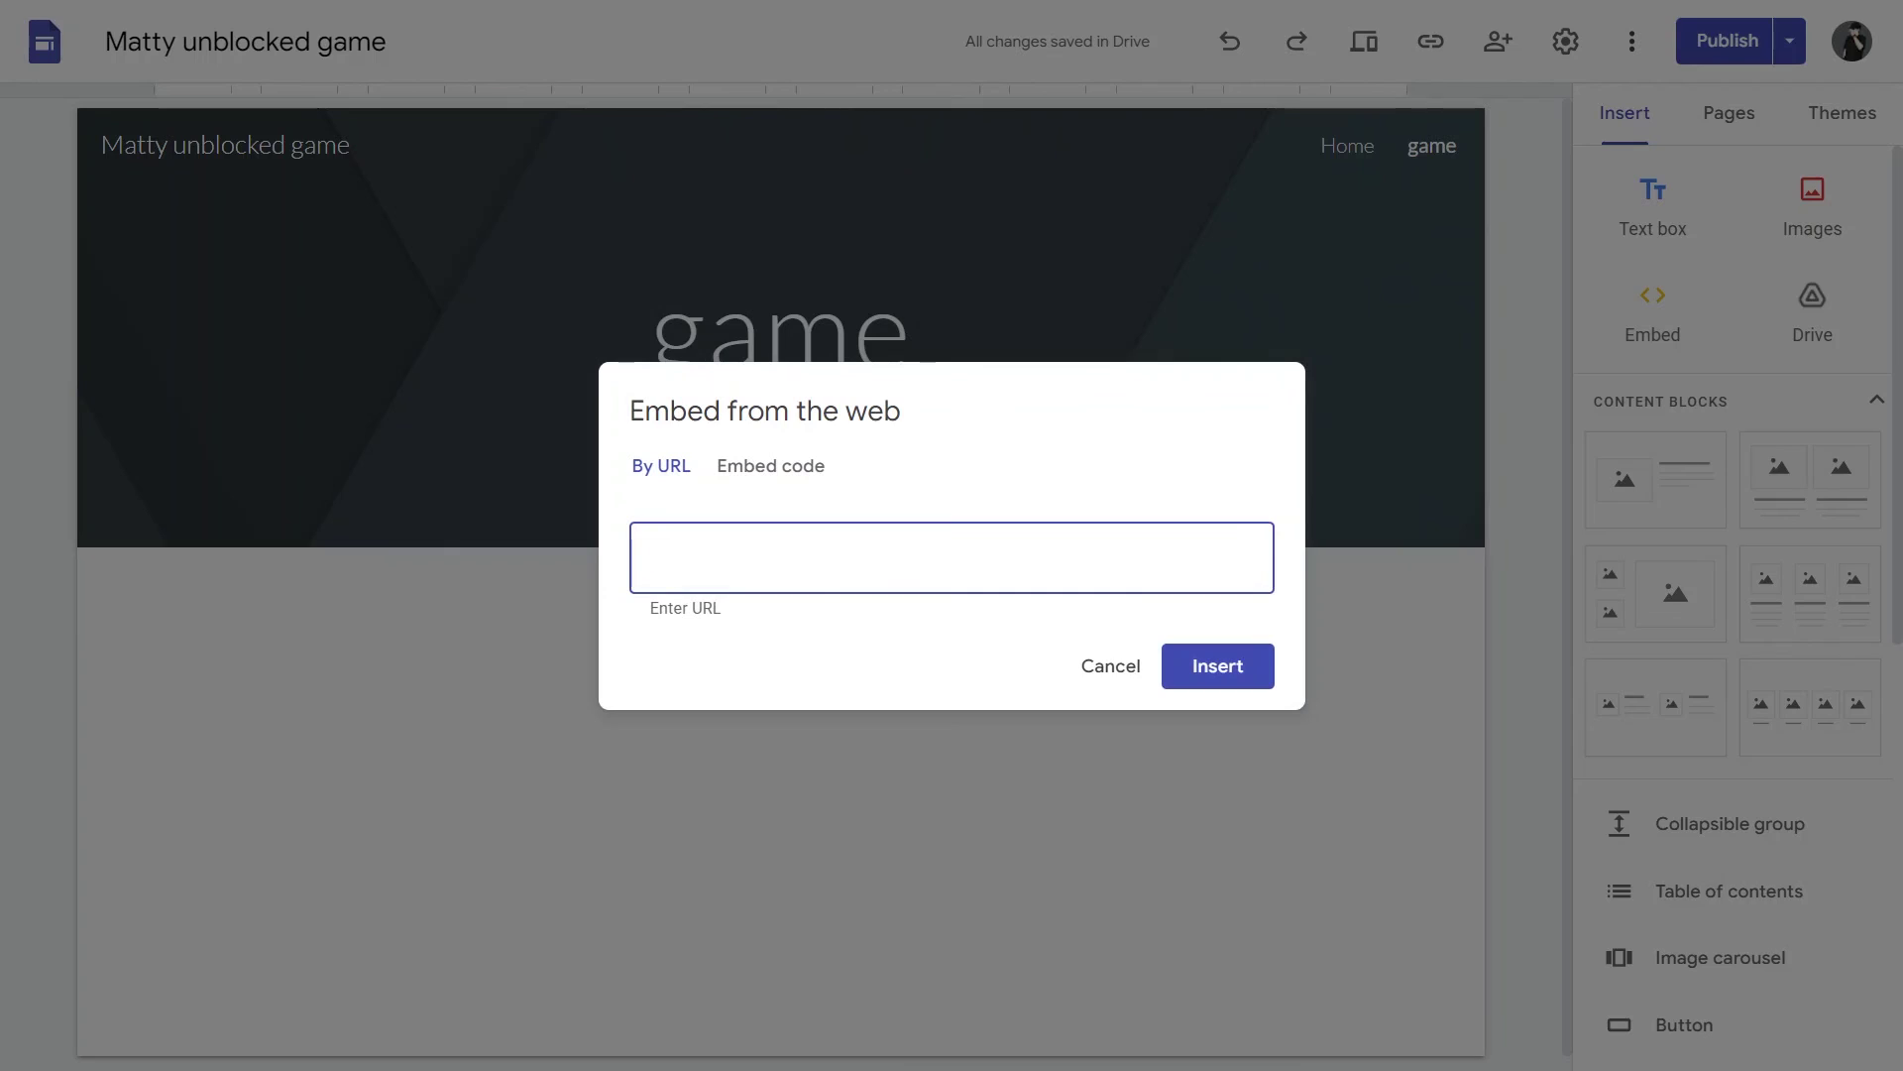
left_click(771, 466)
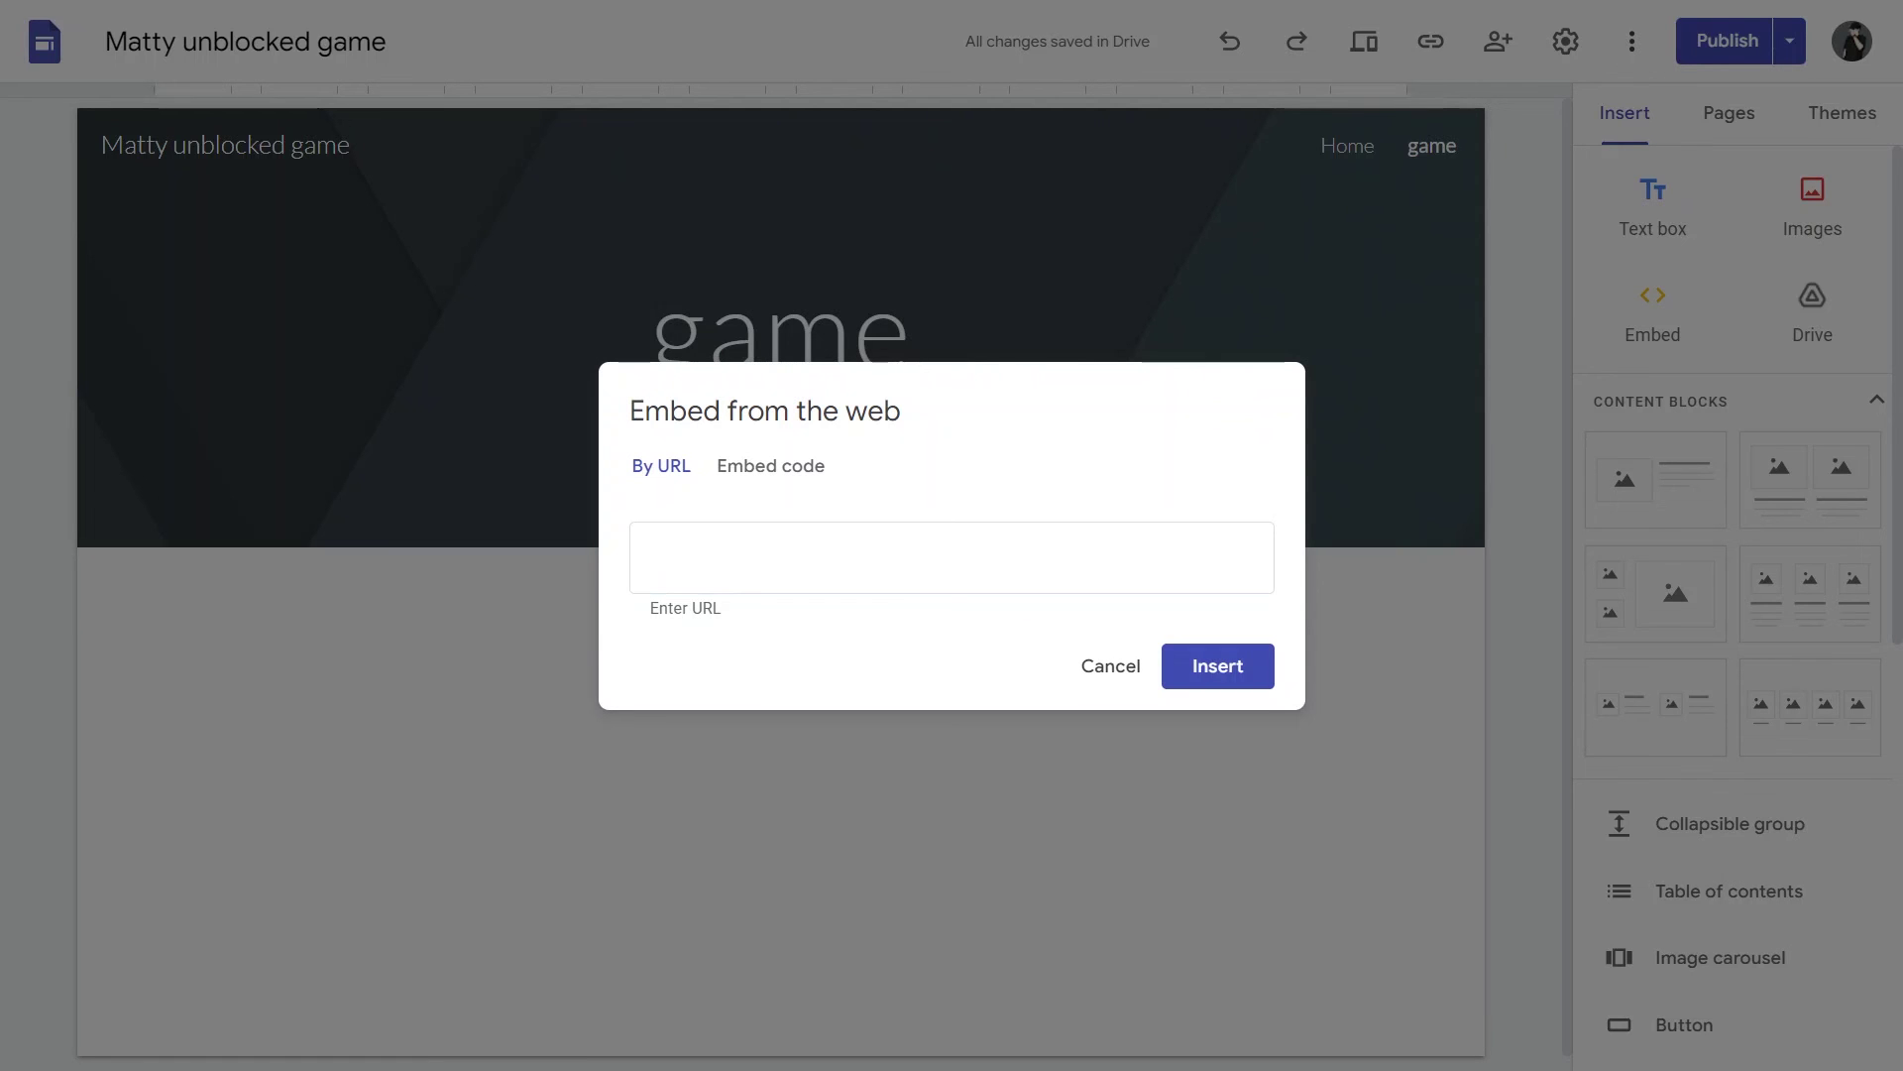
left_click(771, 465)
right_click(683, 564)
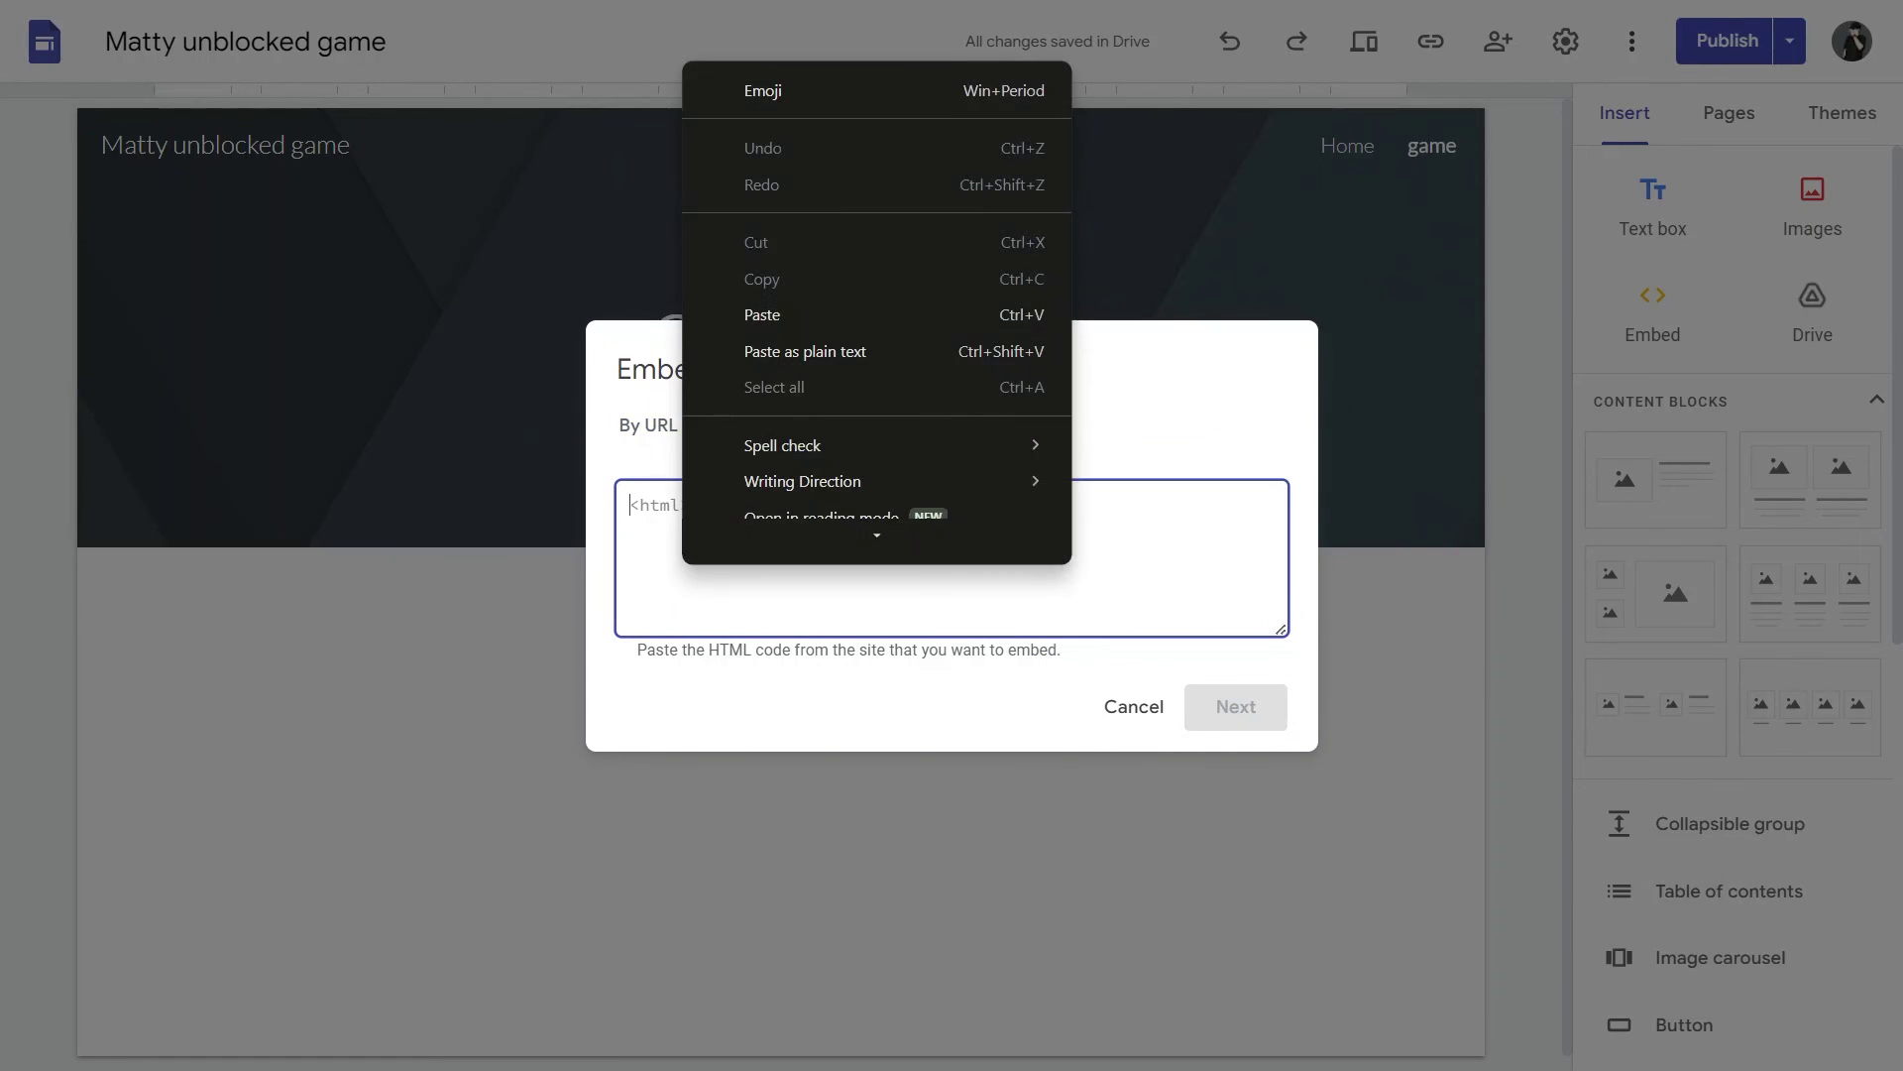
left_click(763, 314)
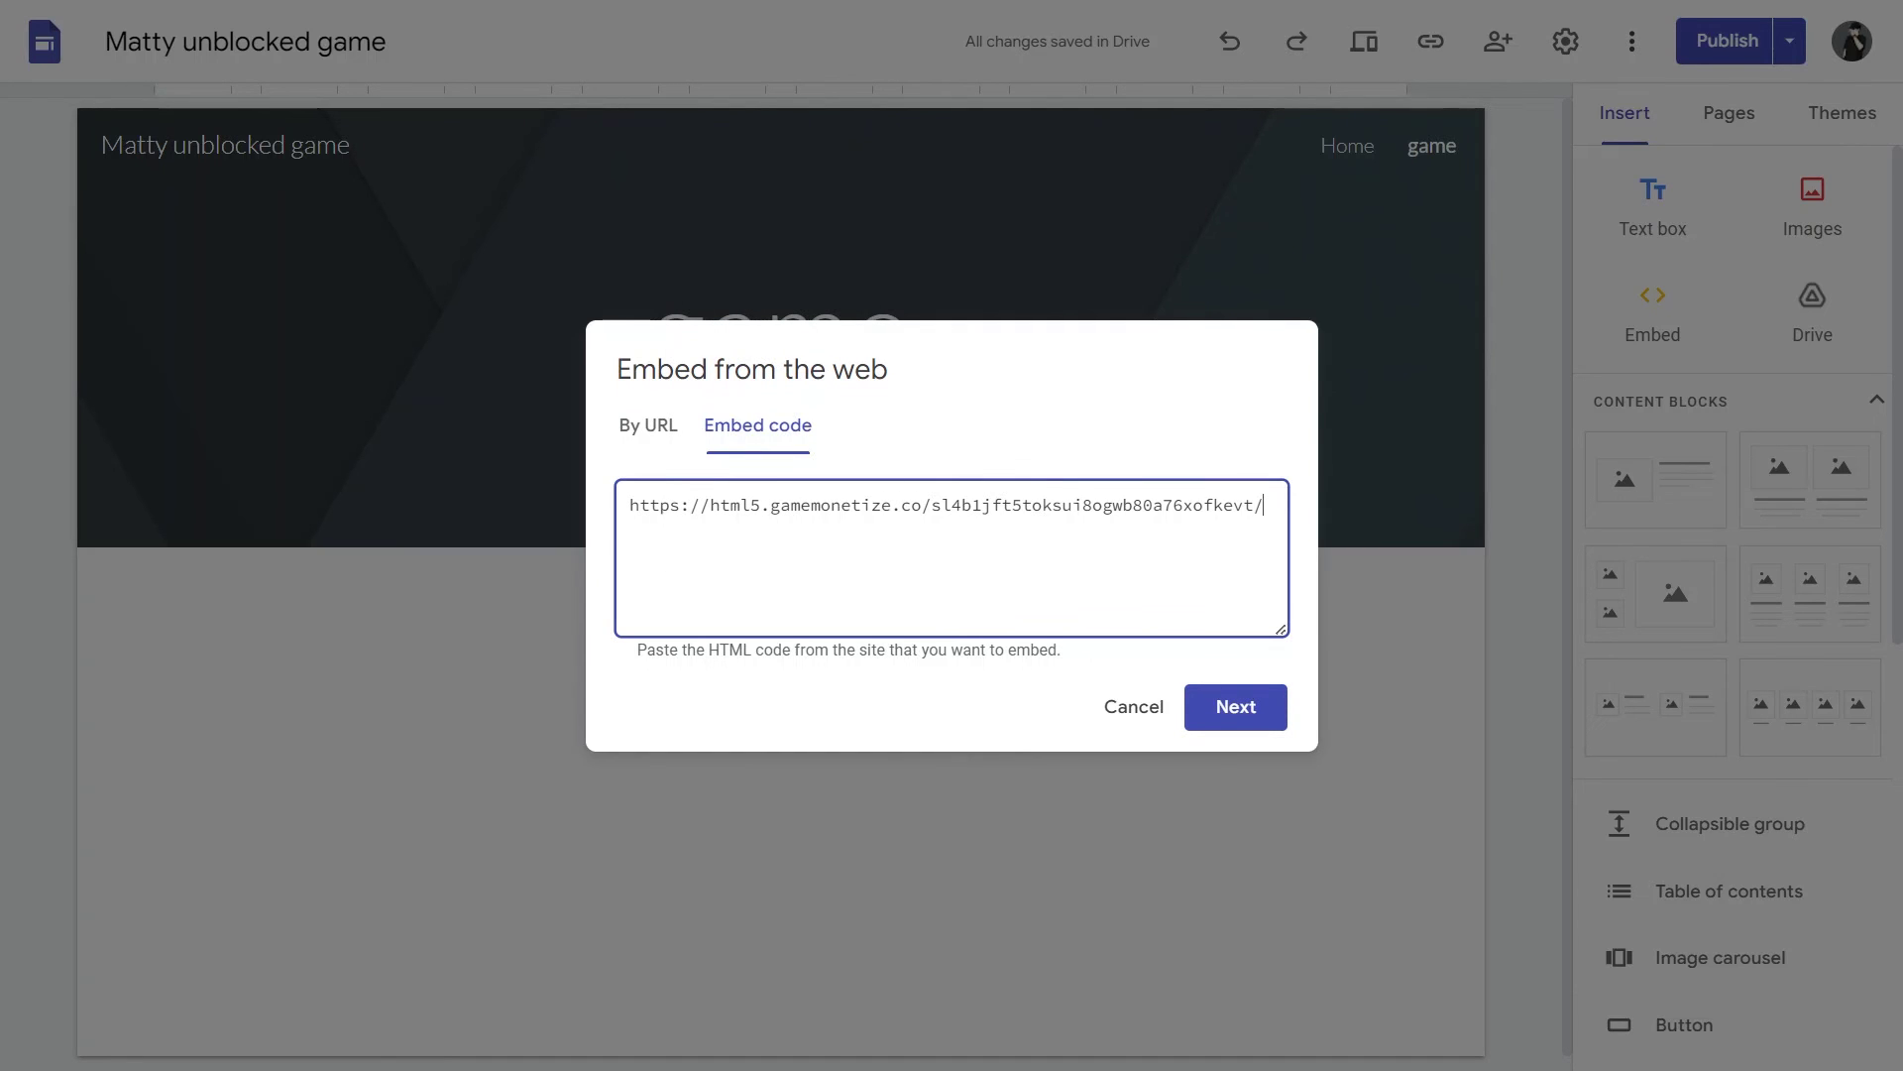
left_click(1236, 707)
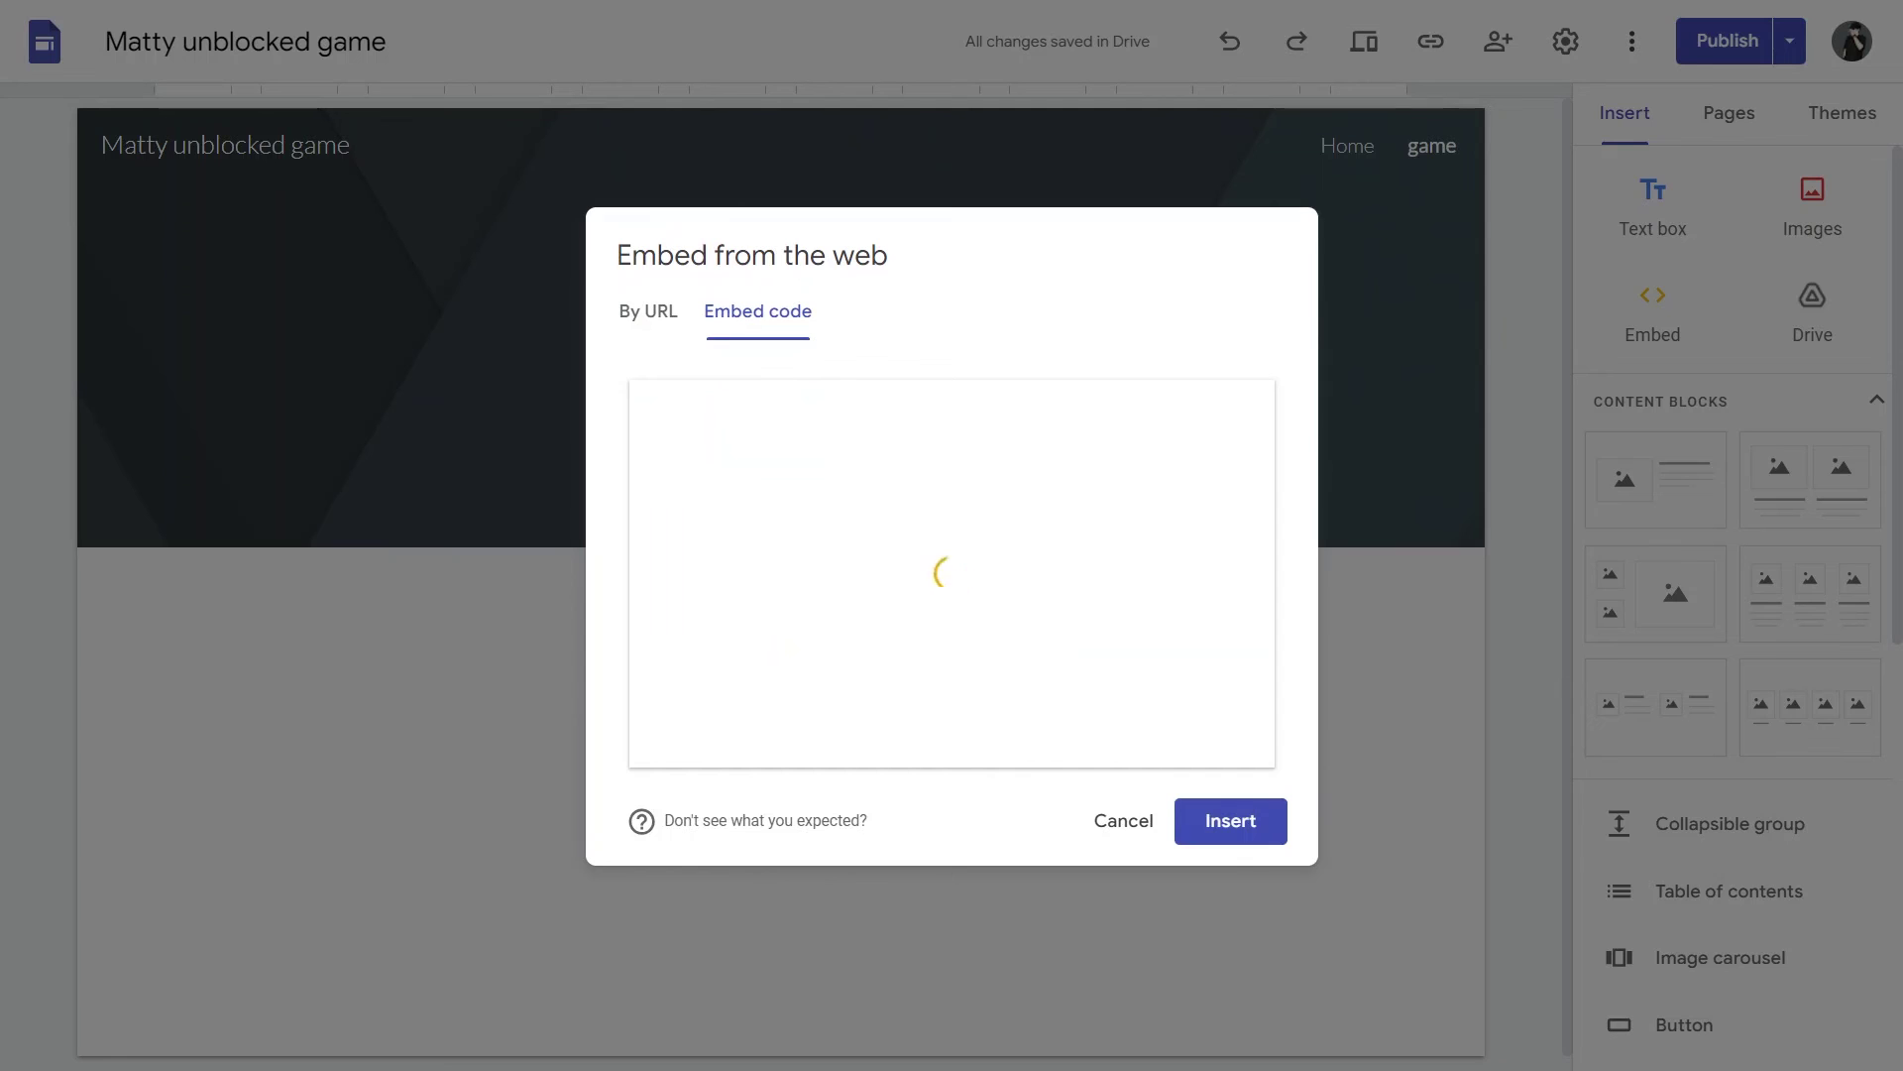